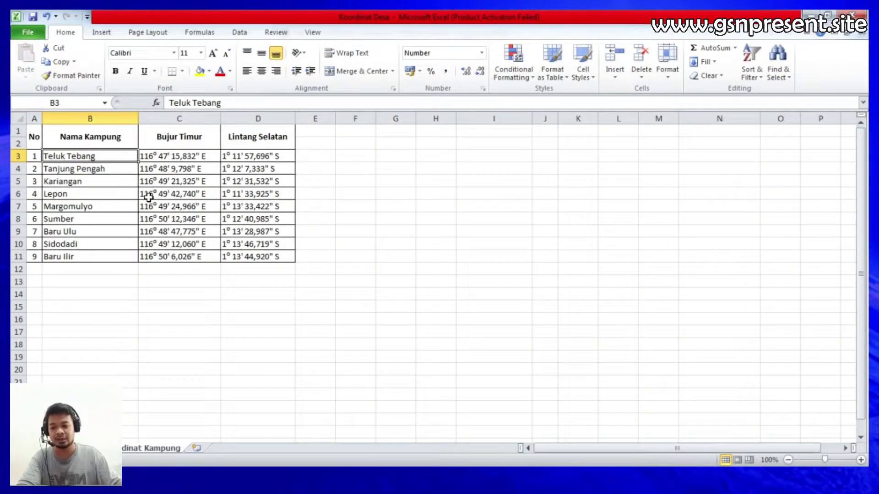
- Examine the village table's names and its Bujur Timur and Lintang Selatan coordinates
left_click(148, 197)
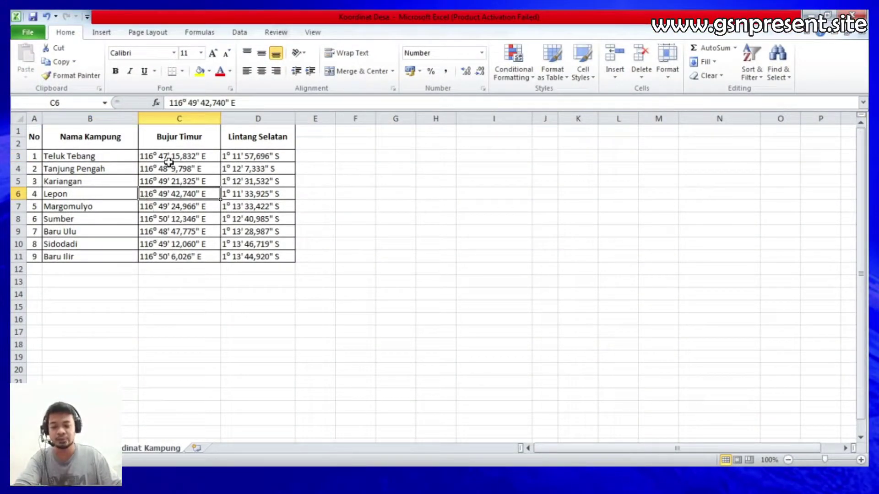
left_click_drag(171, 158, 281, 256)
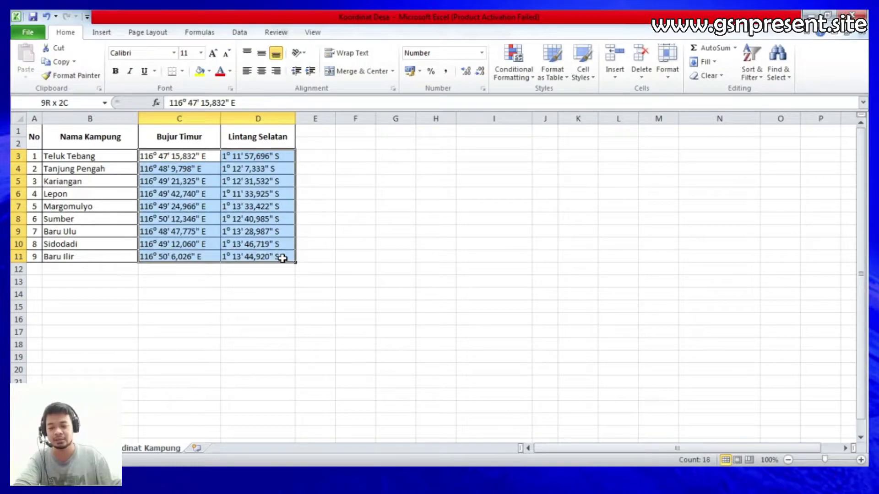
left_click(101, 179)
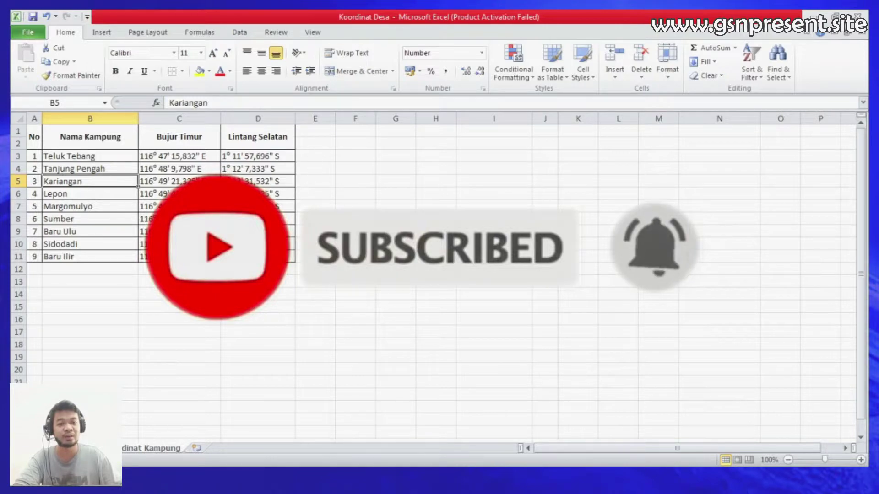
left_click(94, 160)
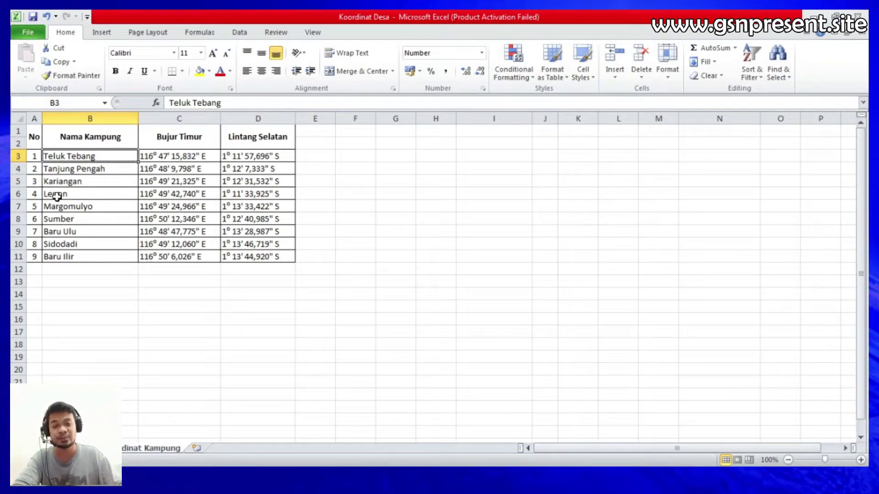
left_click(78, 138)
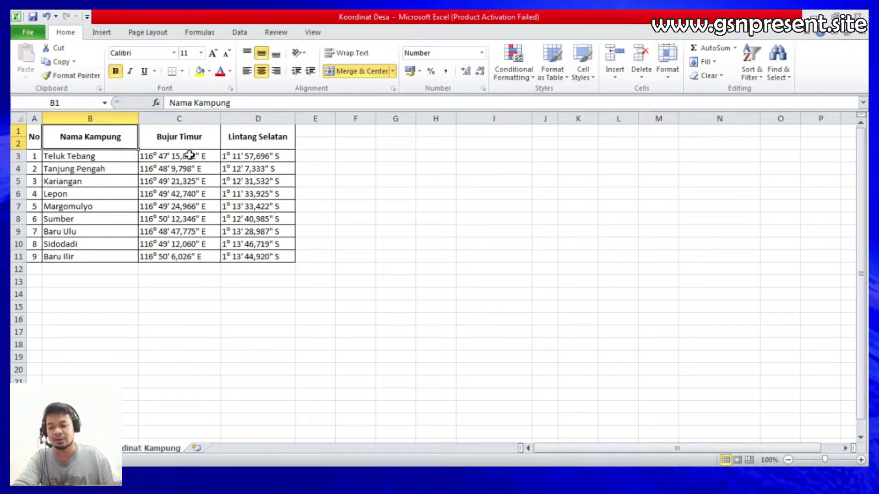
left_click_drag(190, 142, 251, 142)
left_click(319, 169)
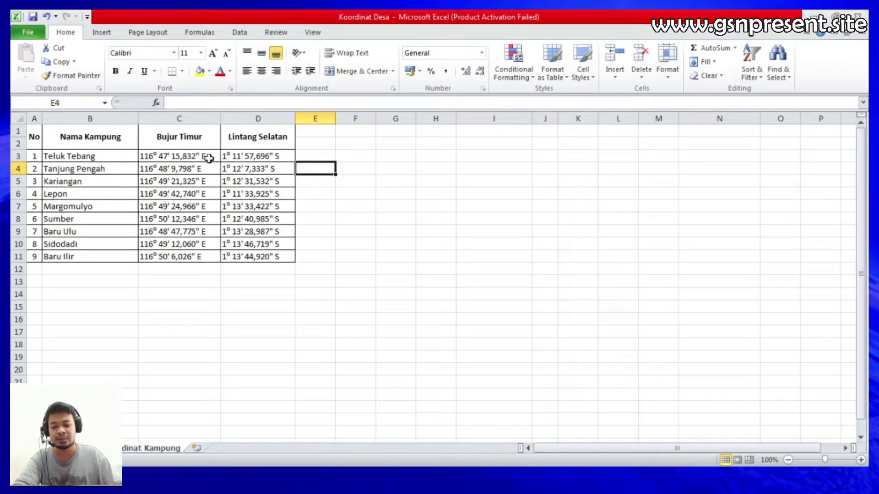
left_click(239, 144)
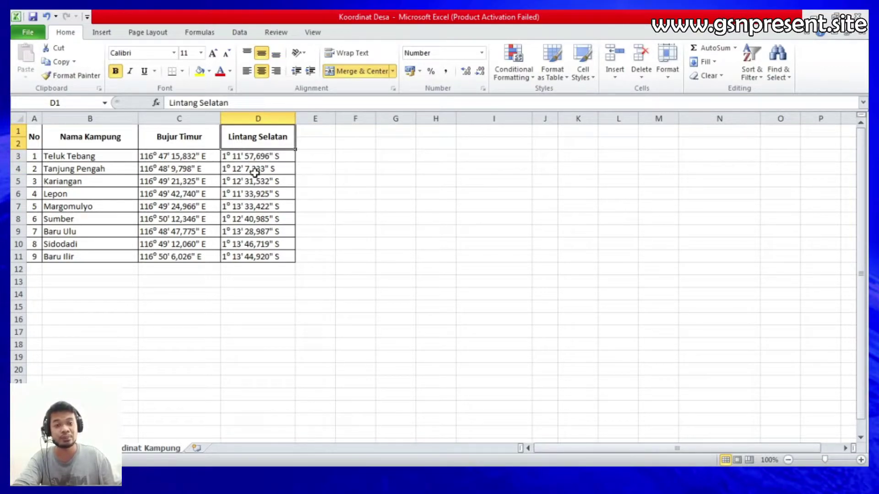
- Enter the degrees part of Teluk Tebang's Bujur Timur coordinate, 116, in cell F3
left_click(342, 156)
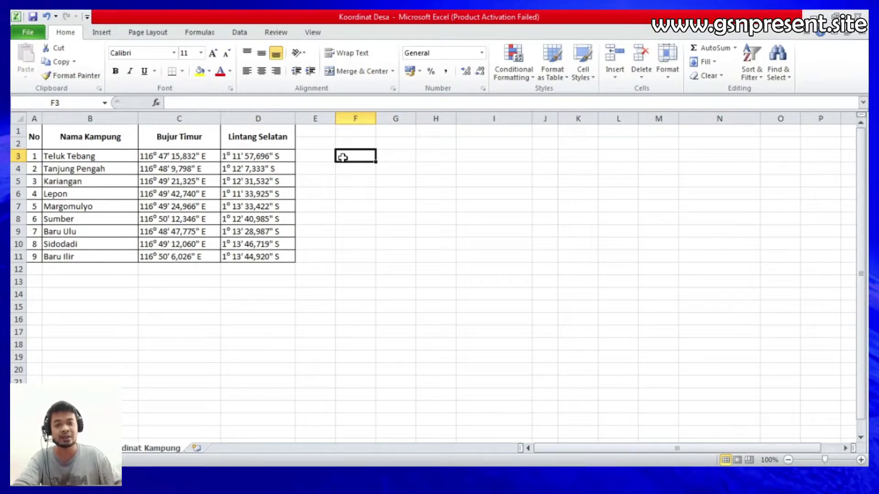
type("116")
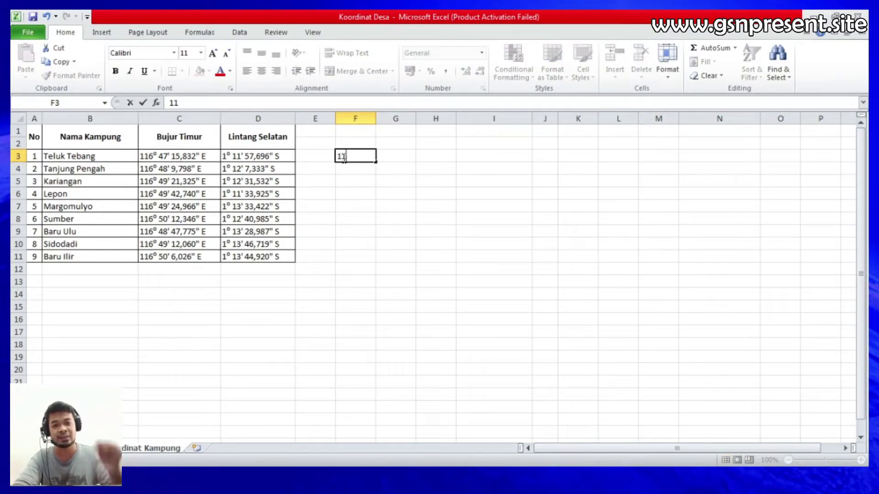
key("Return")
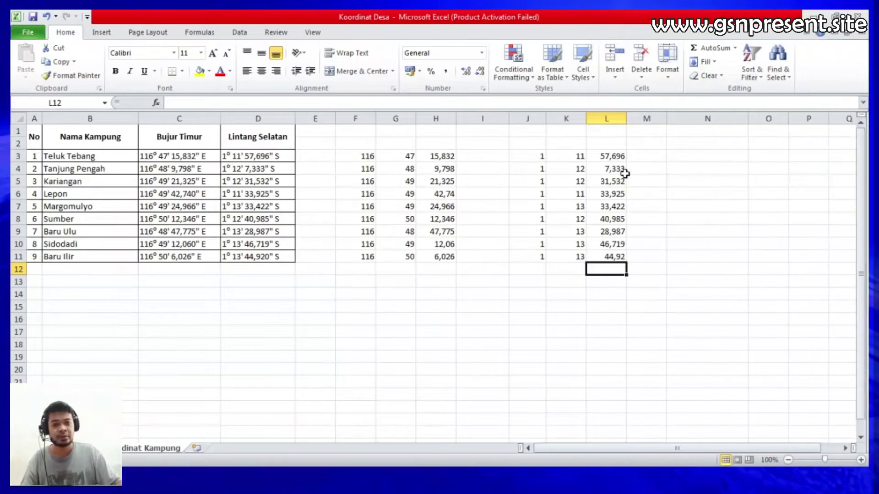
- Review the separated degrees, minutes and seconds in row 3 against the Bujur Timur and Lintang Selatan columns
left_click(647, 157)
left_click(687, 165)
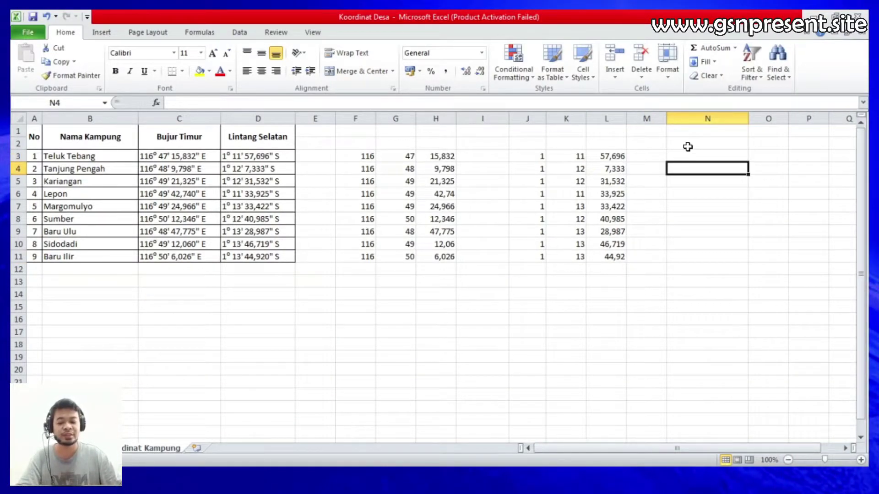
left_click(369, 158)
left_click(407, 159)
left_click(441, 157)
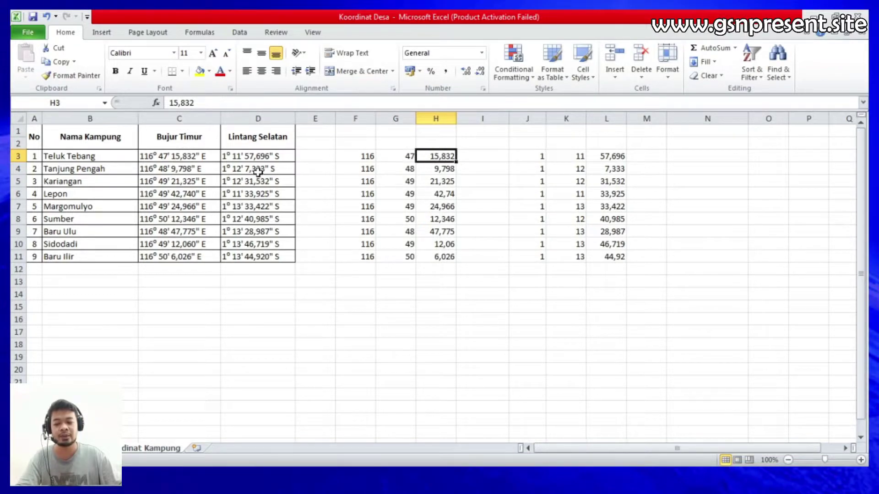
left_click(195, 142)
left_click(281, 140)
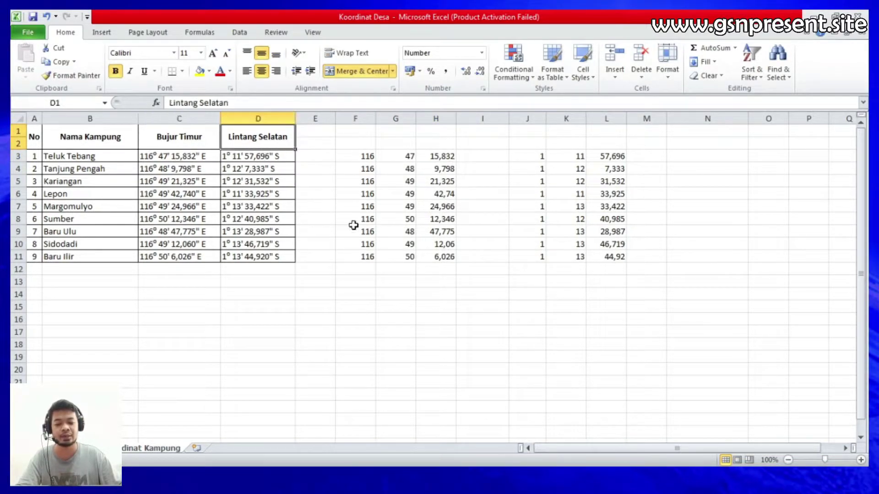
- Enter the decimal-degree formula =((F3/1)+(G3/60)+(H3/3600)) in cell I3 for Teluk Tebang's longitude
left_click(486, 157)
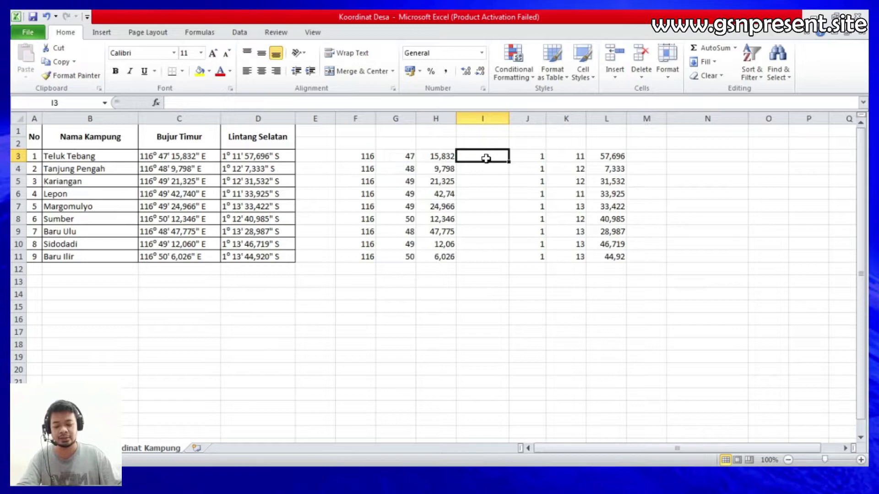
type("=")
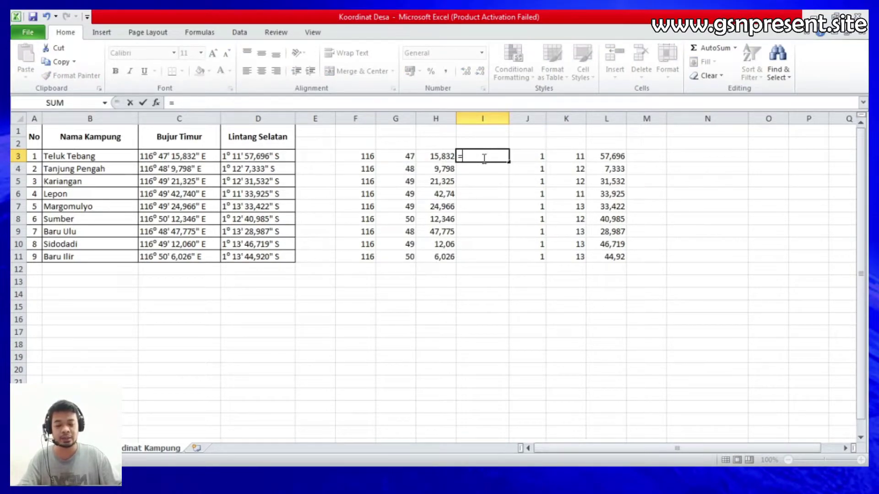
type("((")
left_click(365, 157)
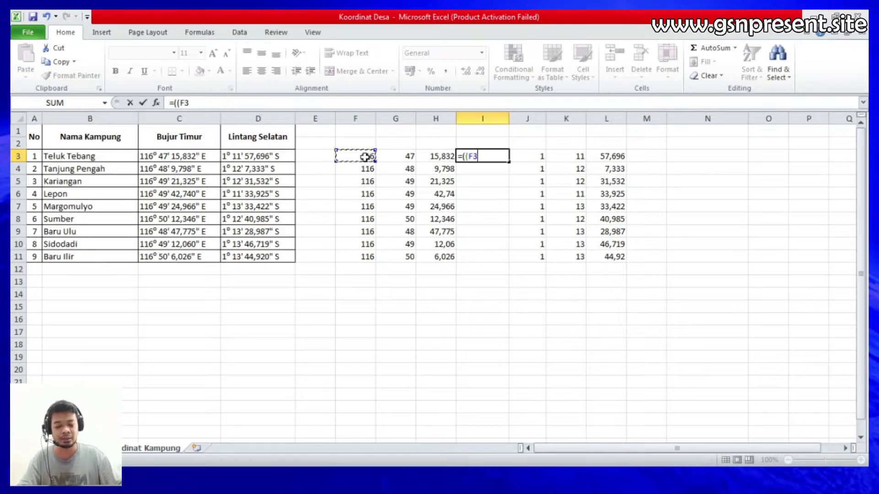
type("/1)")
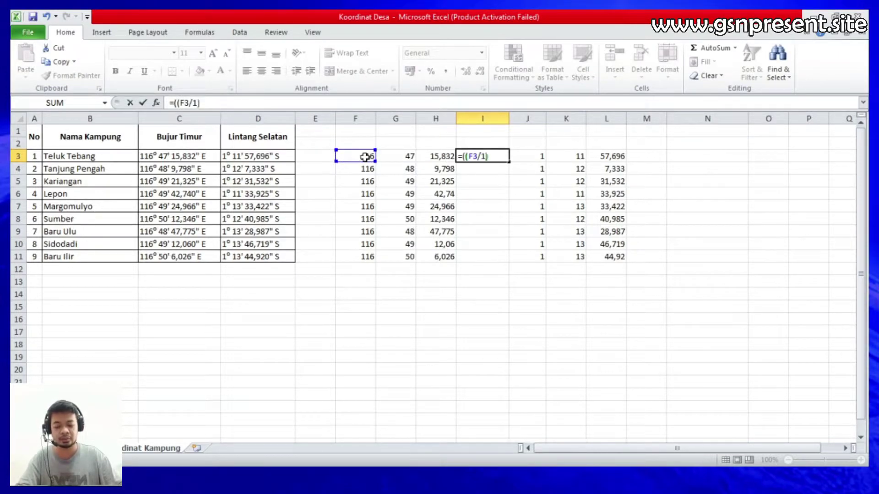
type("+(")
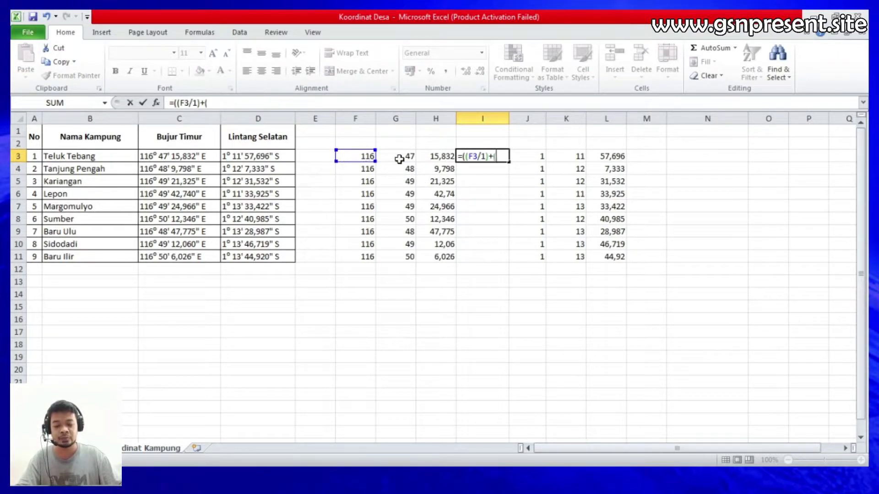
left_click(401, 156)
type("/60")
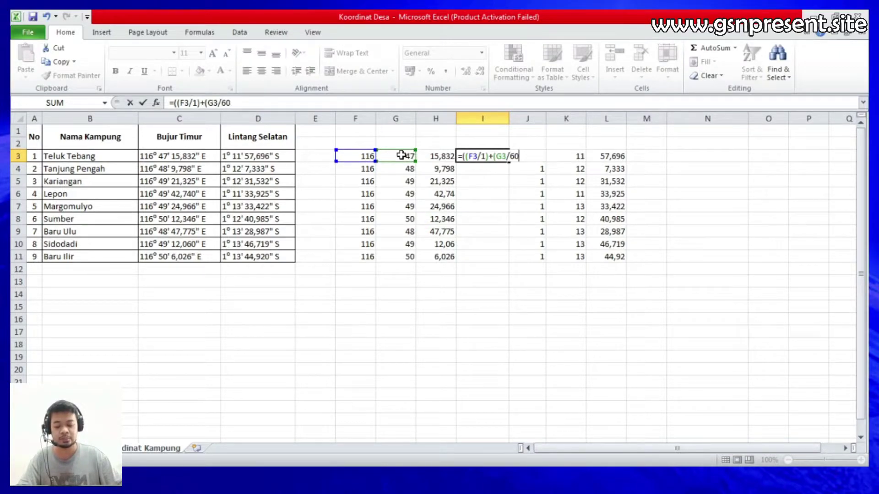
type(")+(")
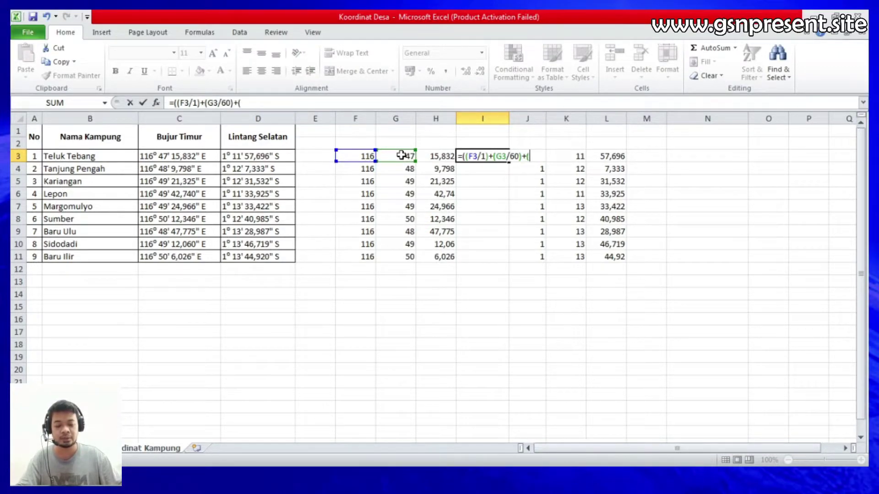
left_click(432, 156)
type("/")
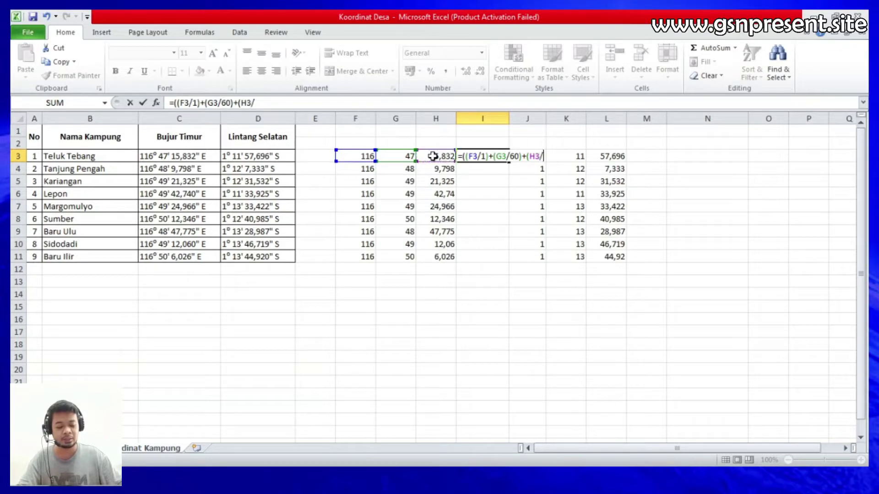
type("3600")
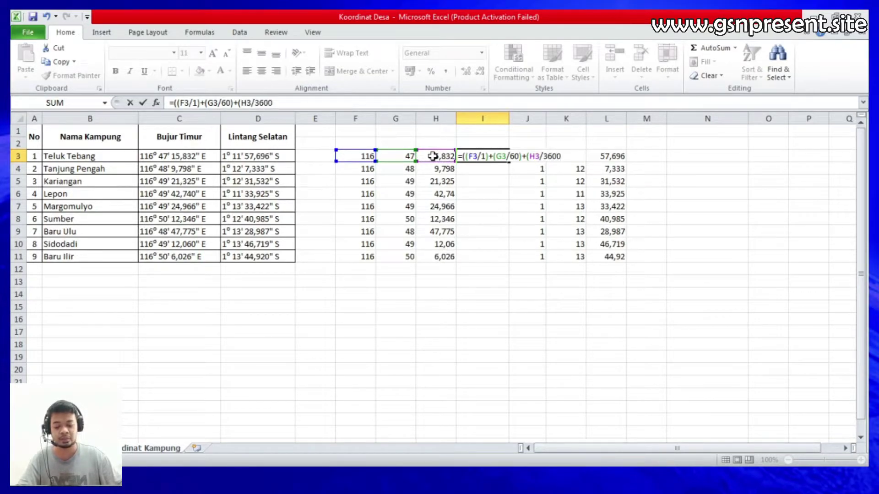
type("))")
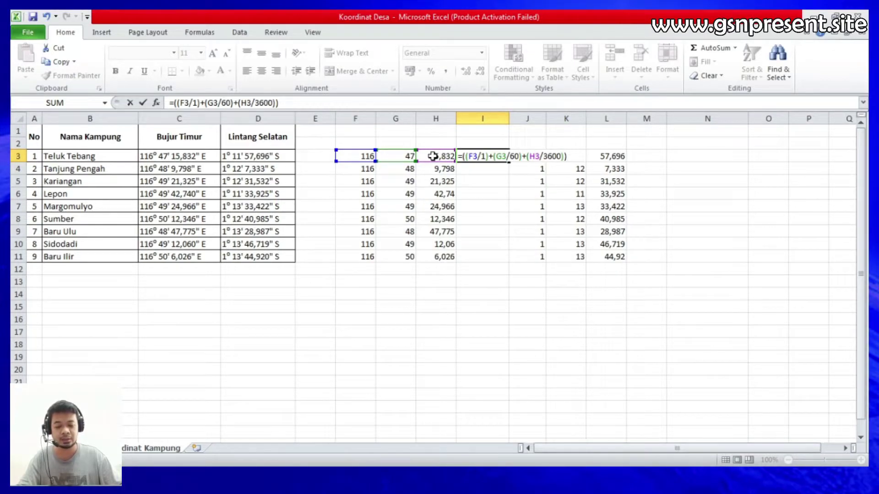
key("Return")
- Copy the longitude conversion formula from I3 into cells I4 to I11 for the remaining villages
left_click(476, 156)
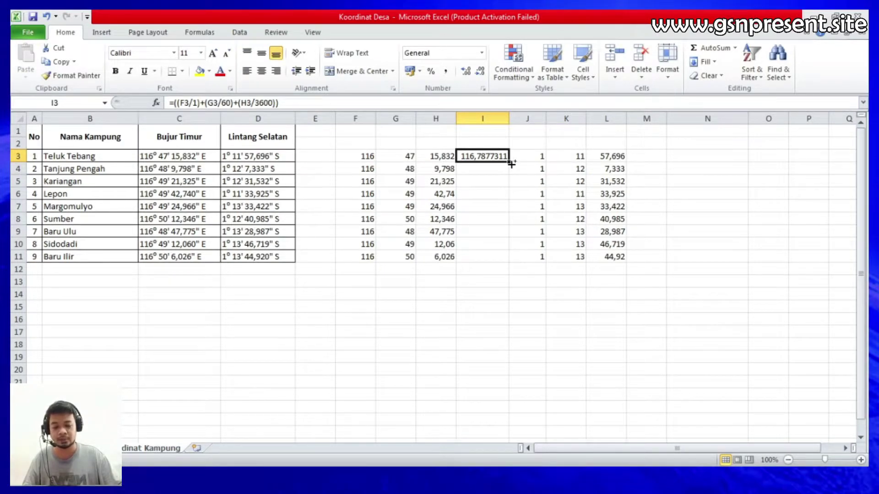
key("ctrl+c")
left_click_drag(482, 169, 487, 255)
key("ctrl+v")
left_click(489, 221)
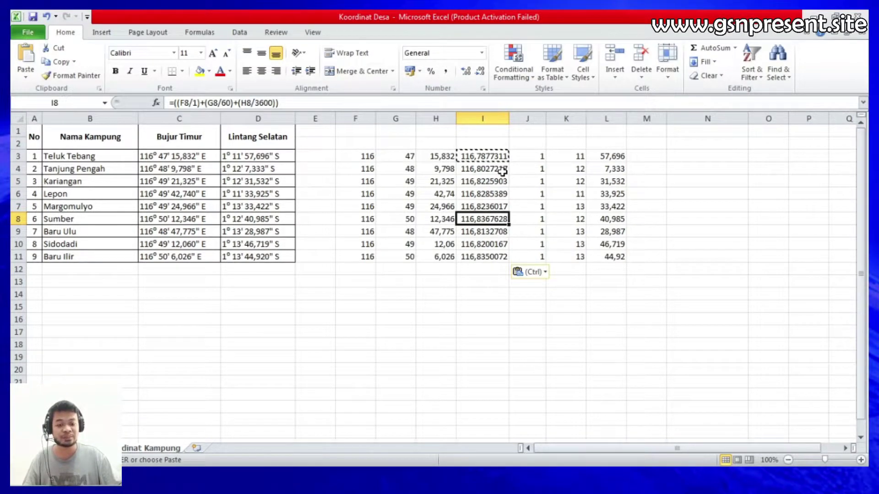
- Enter the decimal-degree formula =((J3/1)+(K3/60)+(L3/3600)) in cell M3 for Teluk Tebang's latitude
left_click(631, 158)
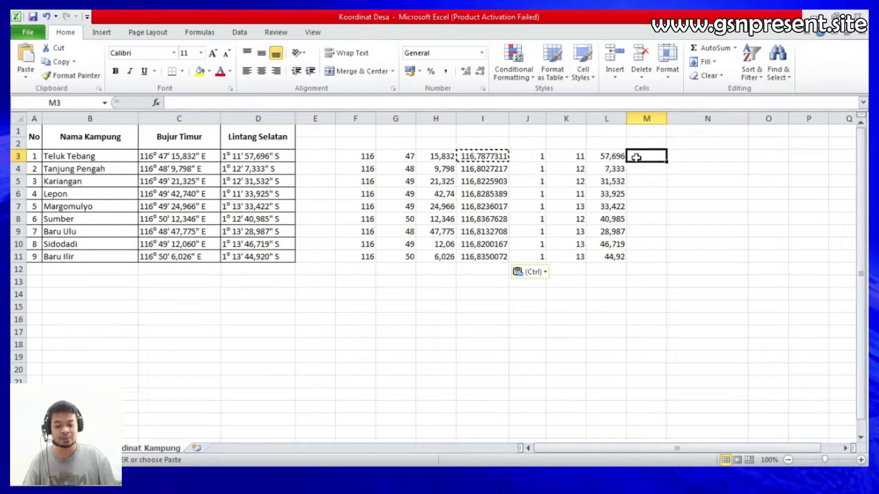
type("=")
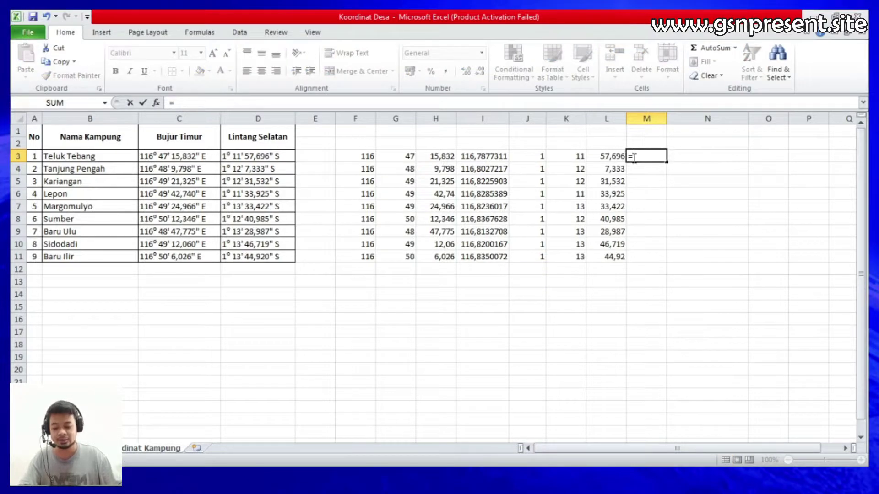
type("((")
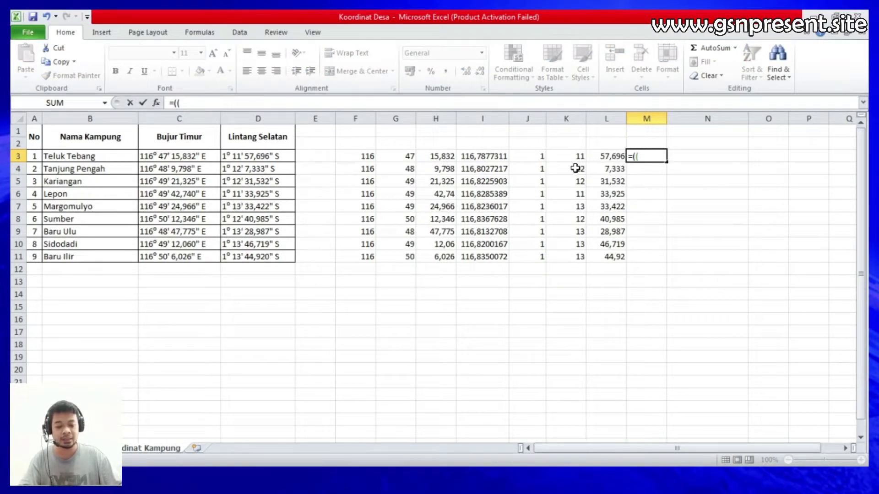
left_click(537, 159)
type("/")
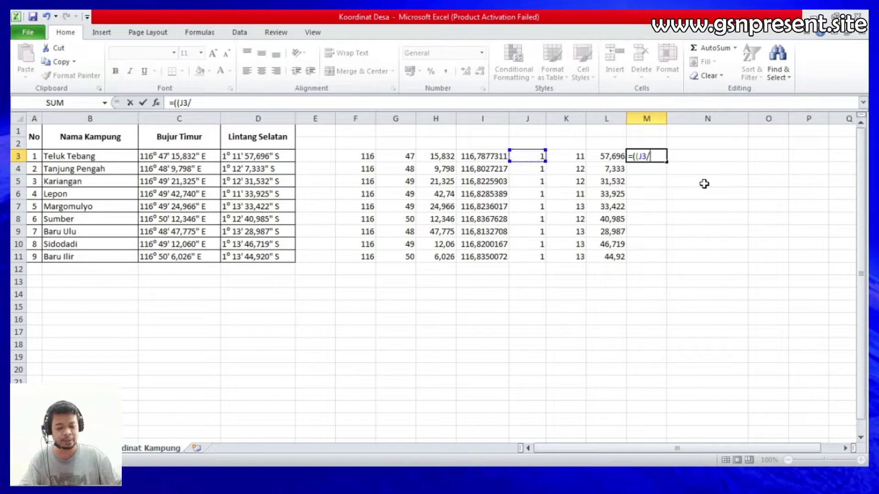
type("1)")
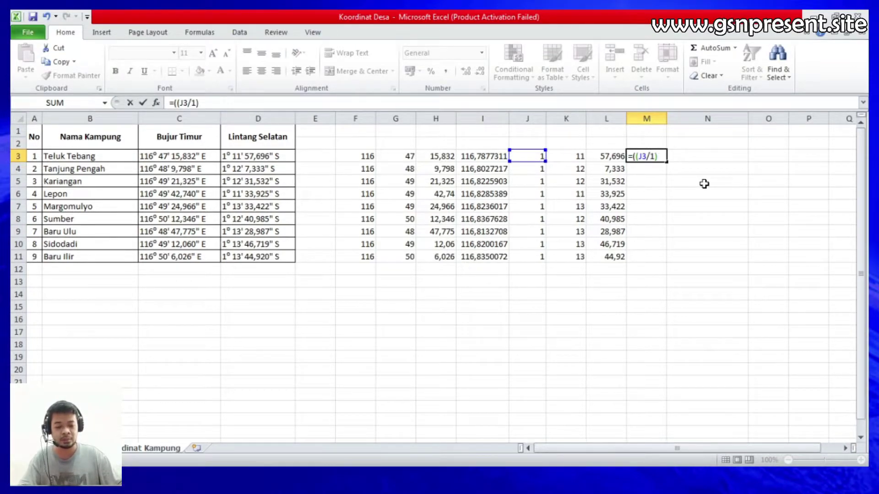
type("+(")
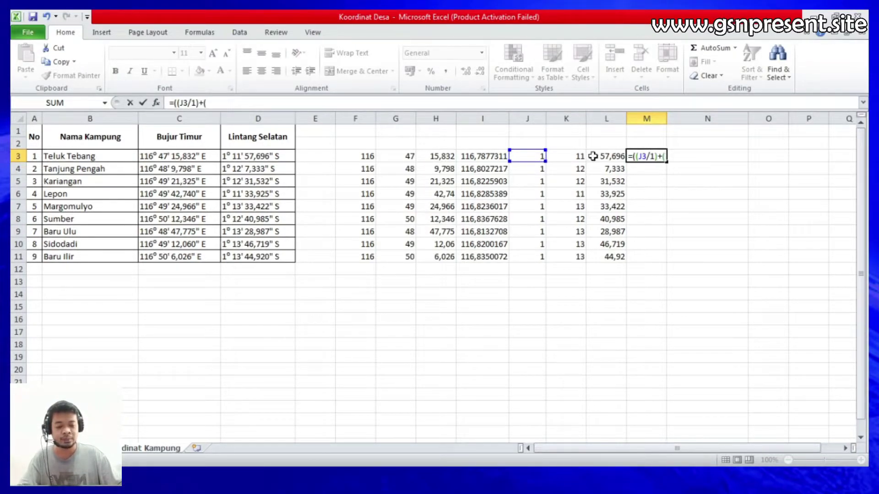
left_click(574, 155)
type("/60")
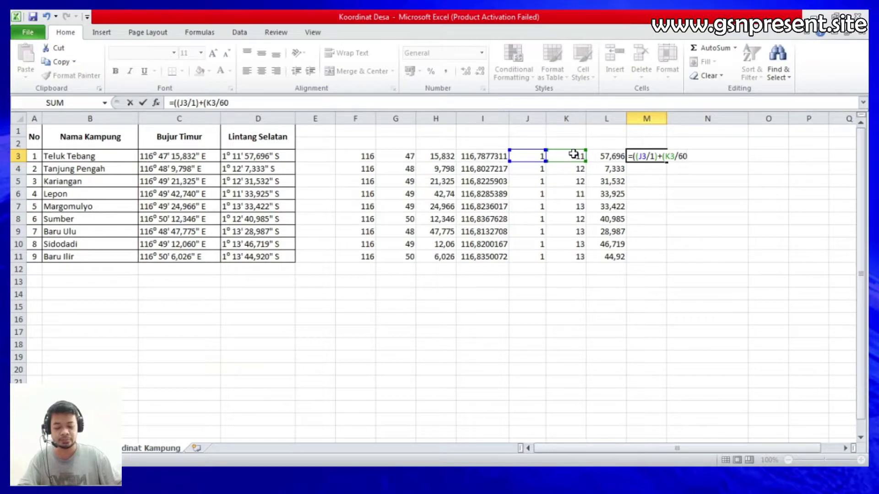
type(")+")
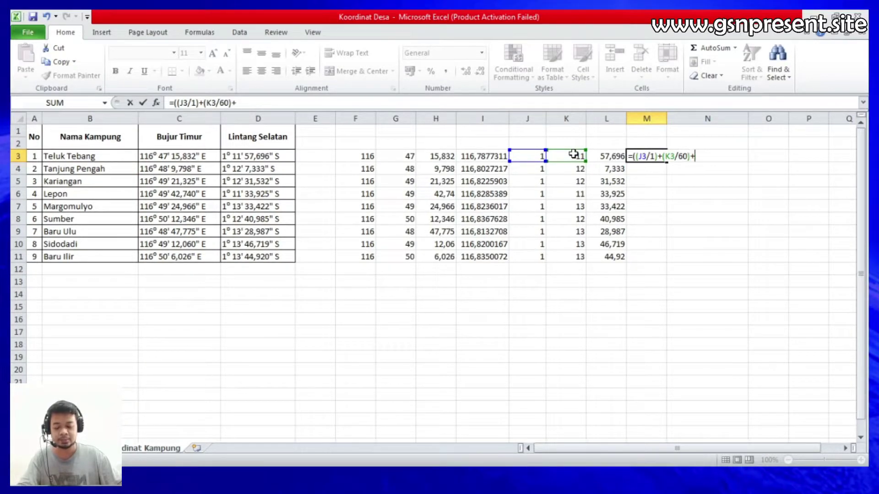
type("(")
left_click(602, 158)
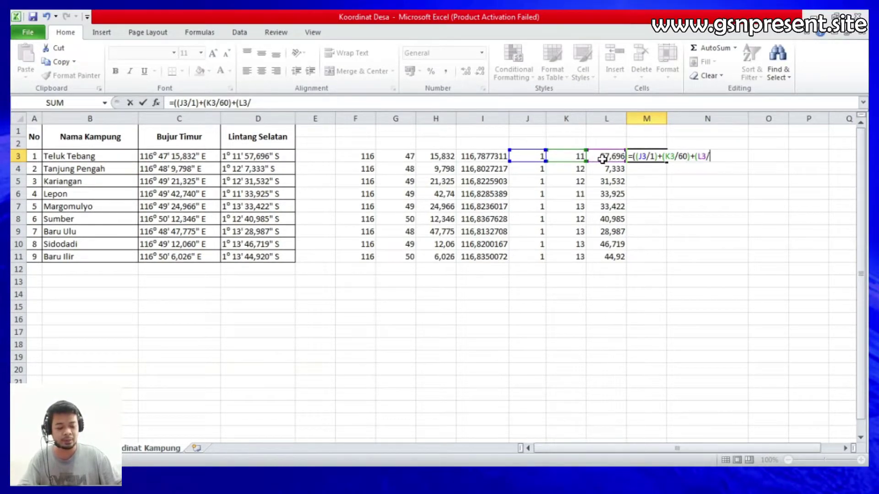
type("/3600))")
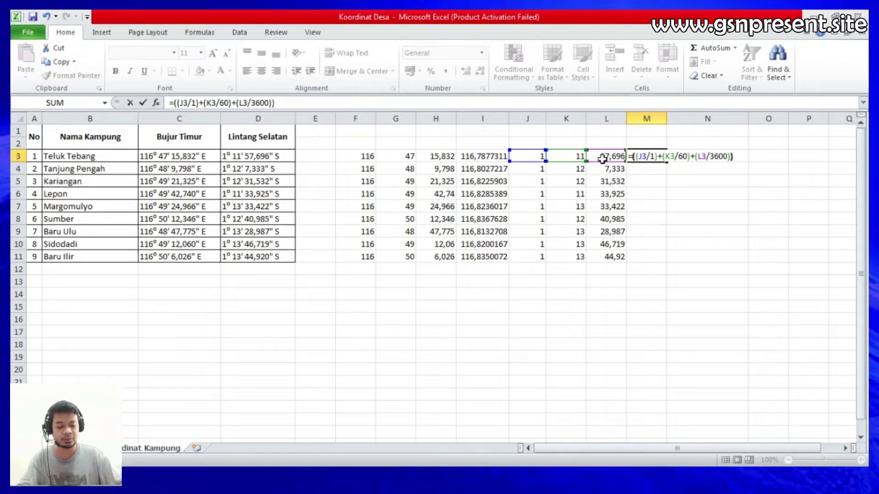
key("Return")
- Copy the latitude conversion formula from M3 down to M11 for the remaining villages
left_click(652, 156)
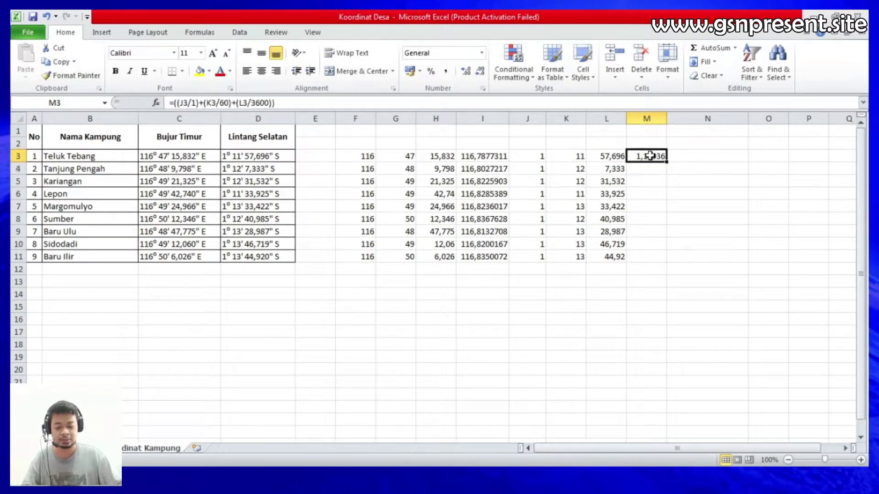
key("ctrl+c")
left_click(653, 256, "shift")
key("ctrl+v")
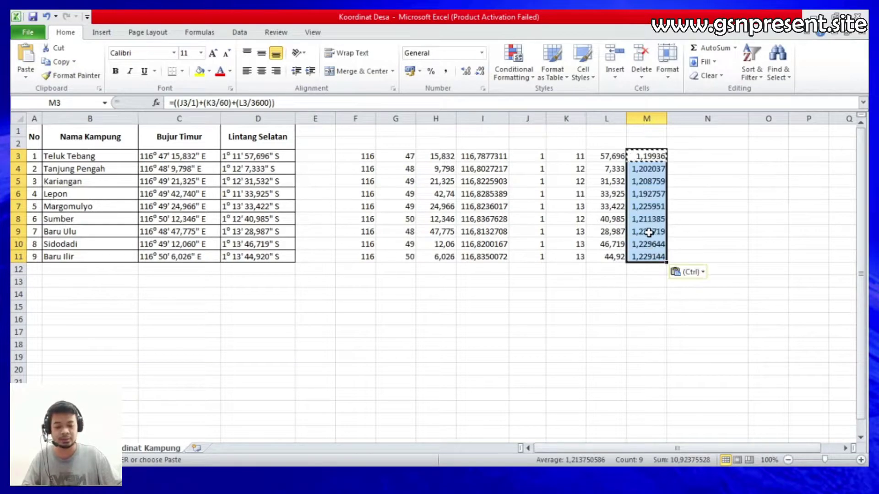
left_click(647, 232)
key("Escape")
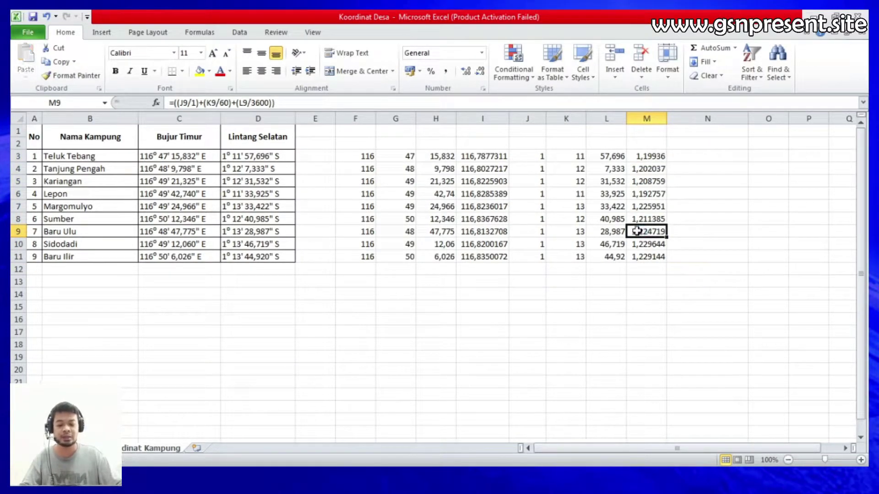
left_click(477, 193)
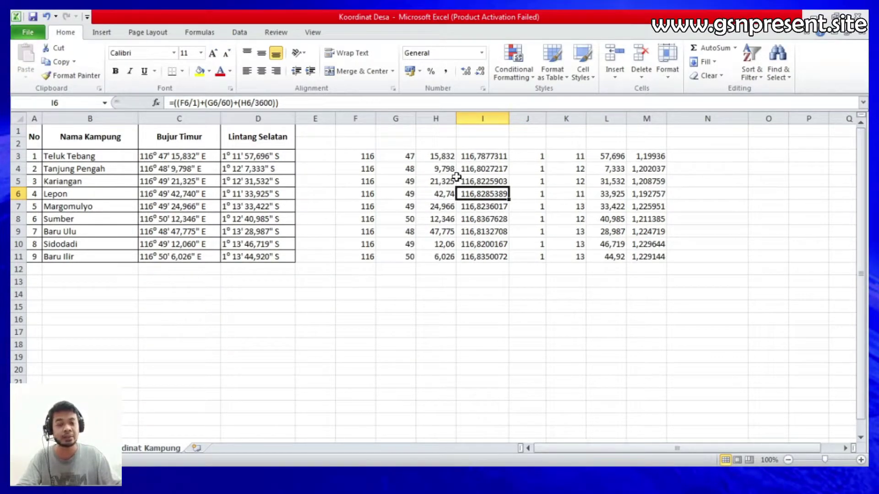
- Add a new worksheet and copy the No and Nama Kampung columns, A1:B11, into it starting at A1
left_click(196, 448)
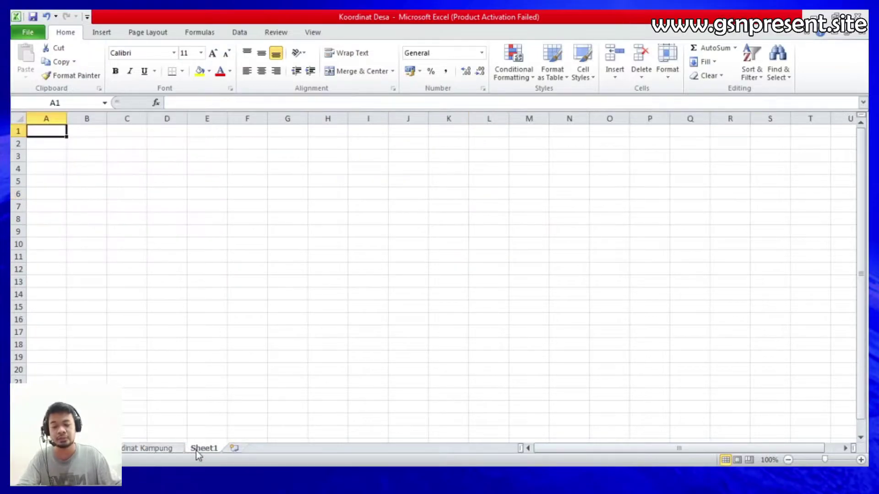
left_click(171, 450)
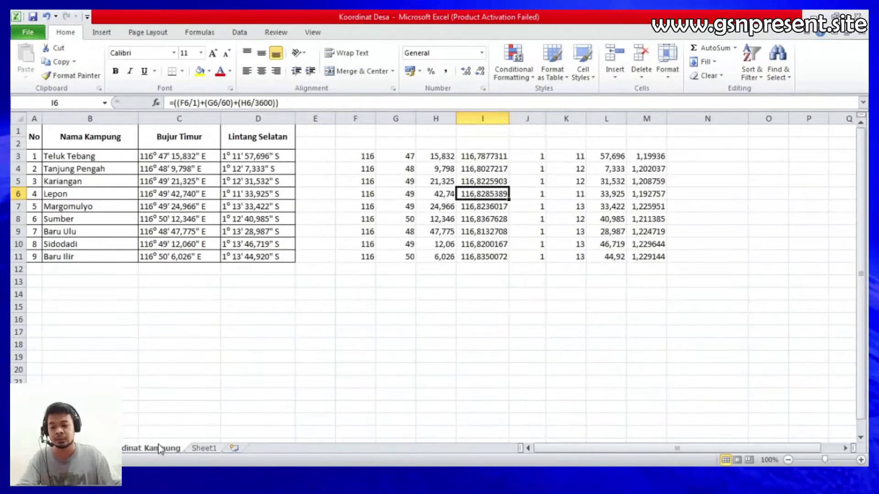
left_click_drag(32, 137, 87, 257)
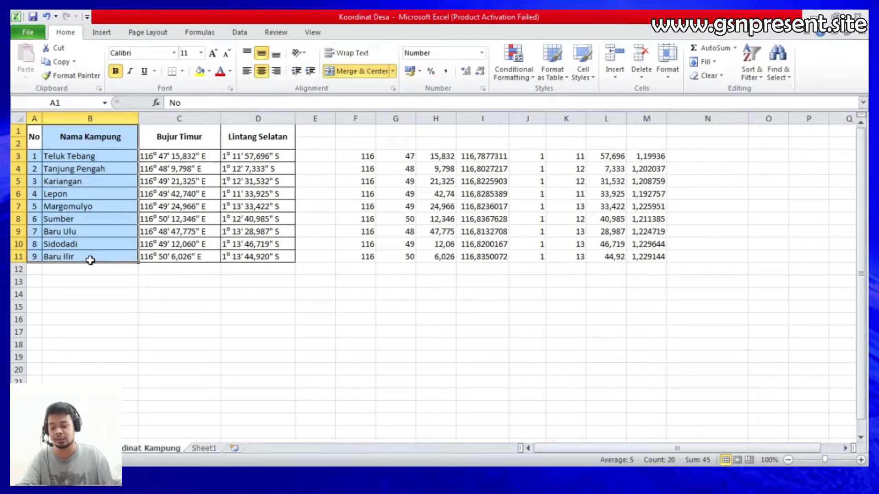
key("ctrl+c")
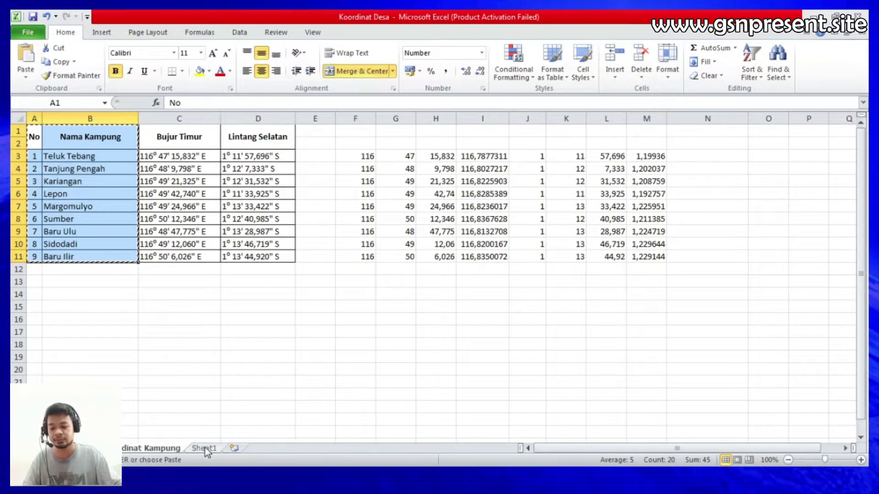
left_click(203, 447)
key("ctrl+v")
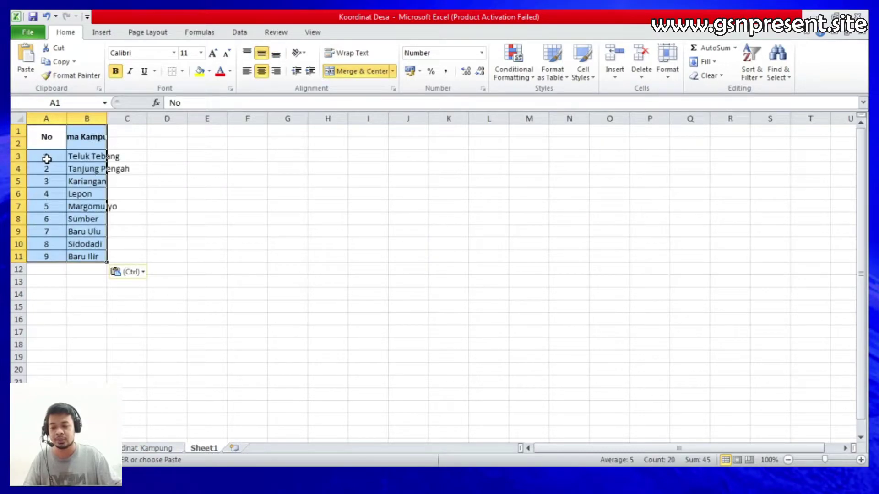
- Delete the extra header row 2 on Sheet1 and fit column B's width to the village names
left_click(20, 144)
right_click(22, 144)
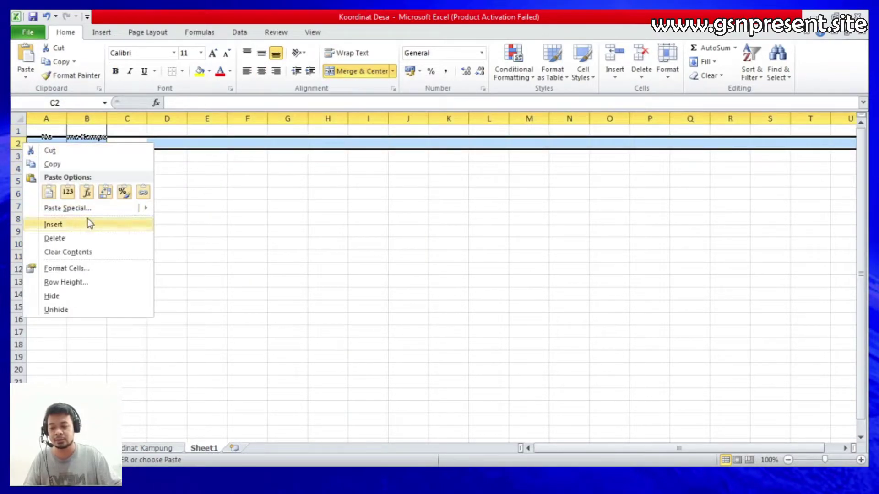
left_click(54, 238)
left_click(170, 183)
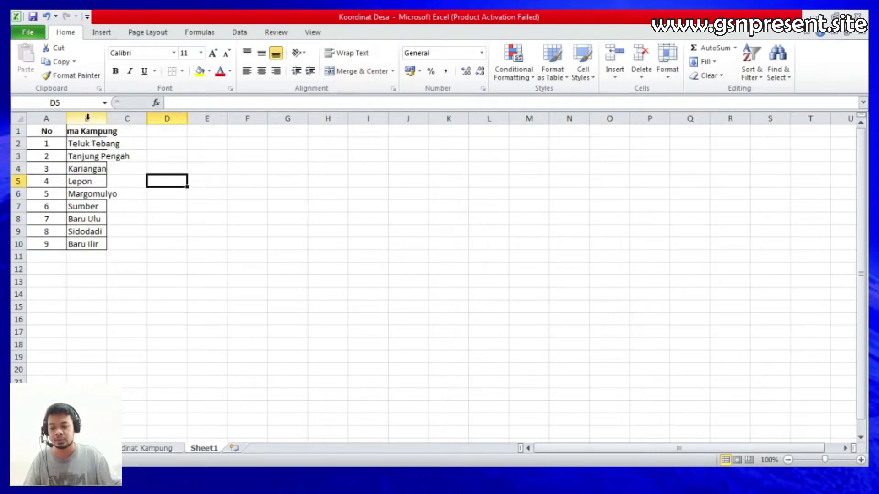
double_click(107, 121)
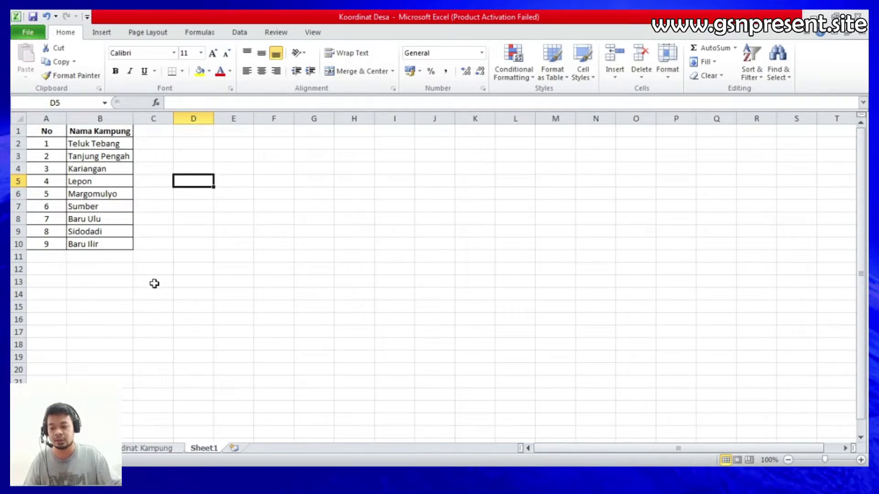
- Enter the coordinate headers X in C1 and Y in D1 on Sheet1
left_click(165, 131)
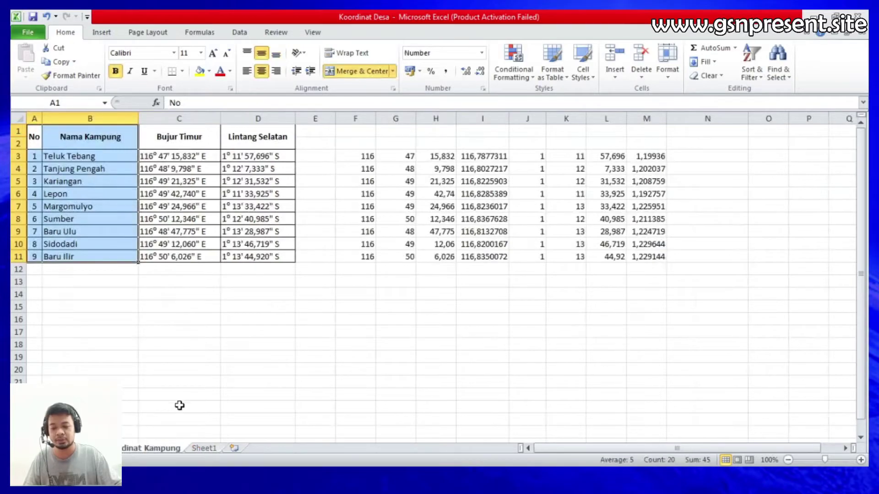
left_click(214, 139)
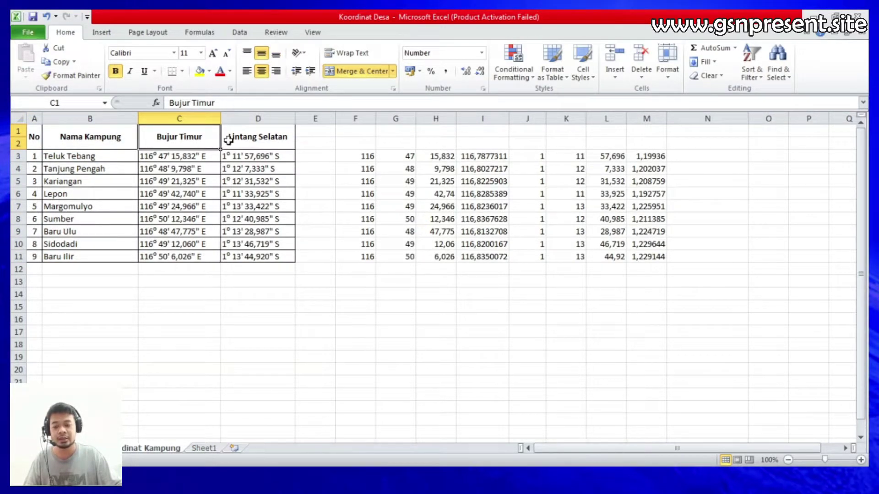
left_click(251, 143)
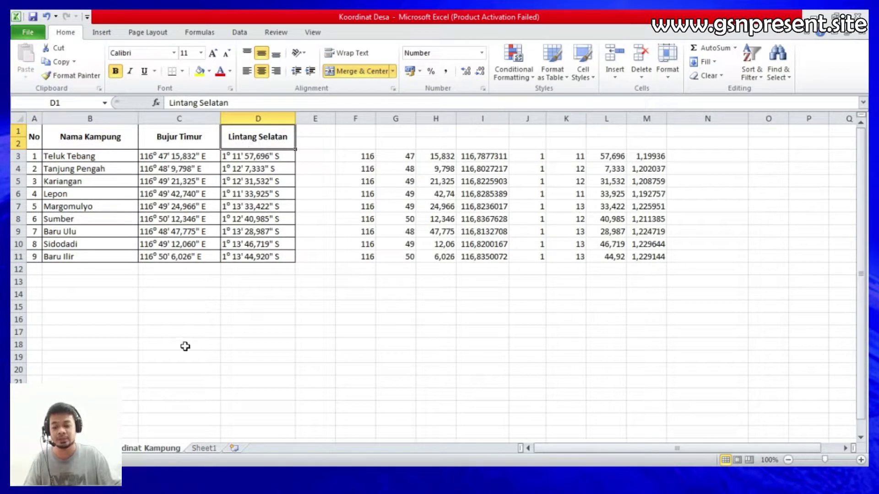
left_click(207, 451)
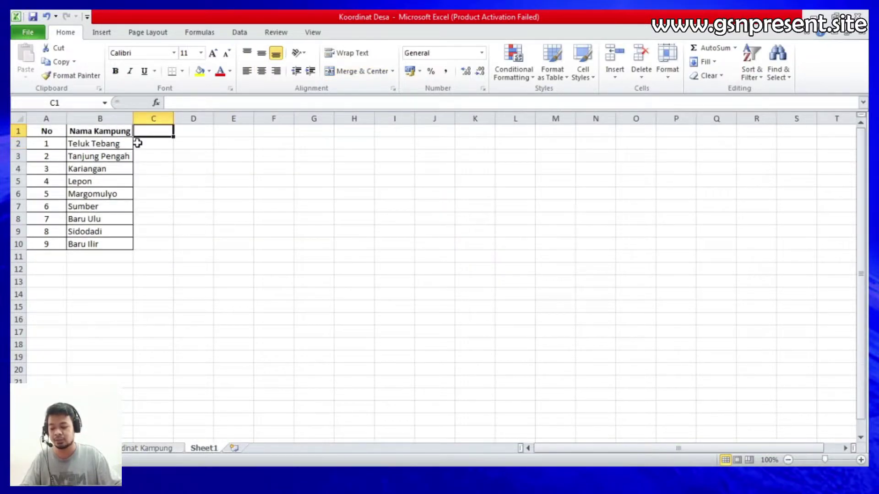
type("X")
left_click(194, 133)
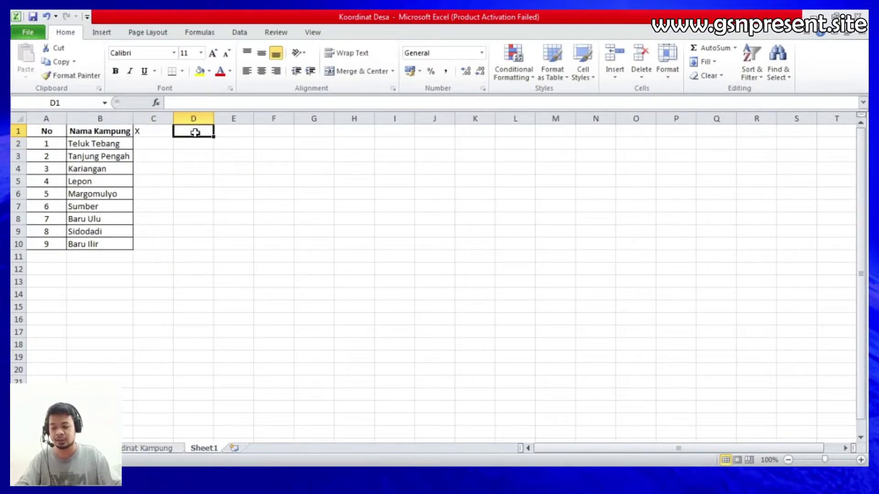
type("Y")
left_click(215, 170)
- Copy the decimal longitudes I3:I11 from the village coordinate sheet into Sheet1's X column, C2:C10, as values only
left_click(161, 452)
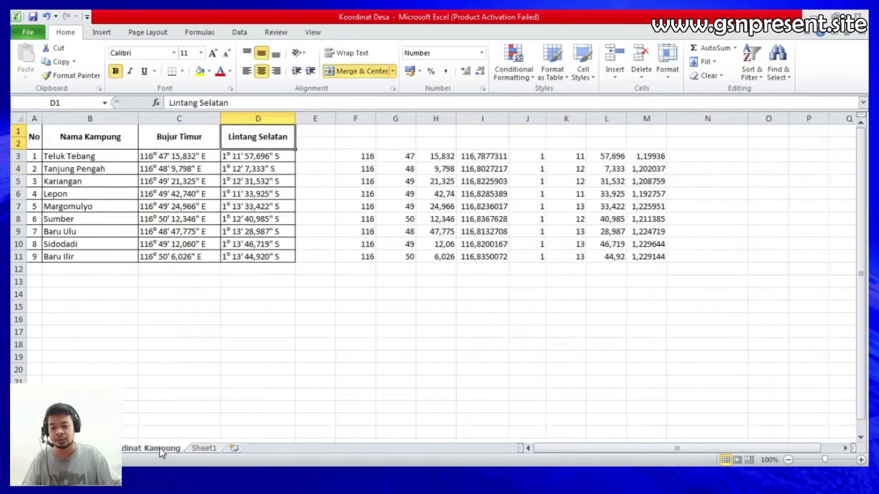
left_click_drag(485, 158, 485, 260)
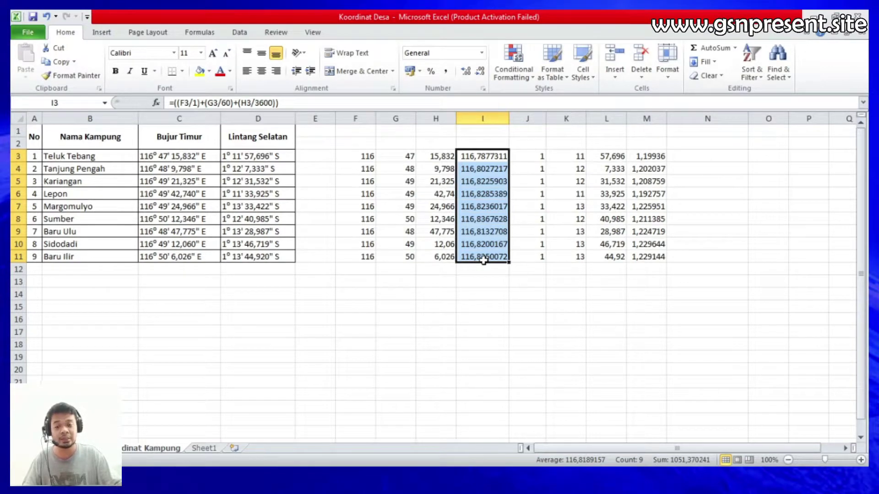
key("ctrl+c")
left_click(203, 449)
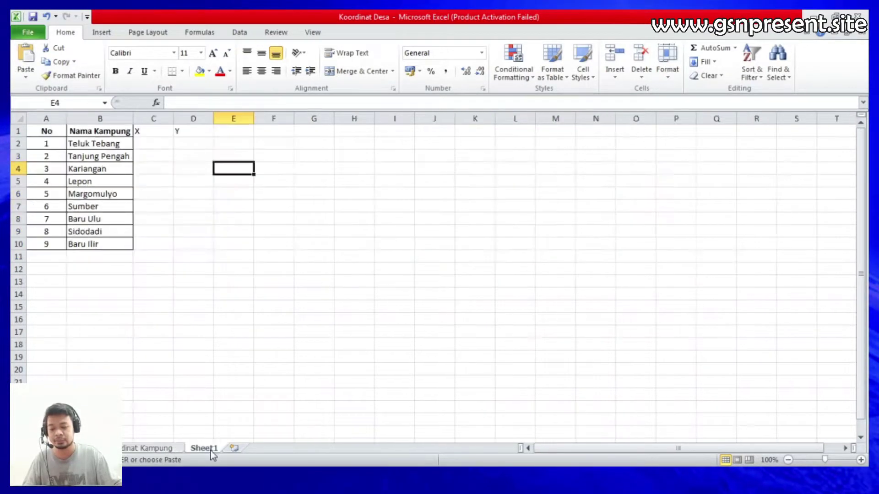
left_click(151, 143)
key("ctrl+v")
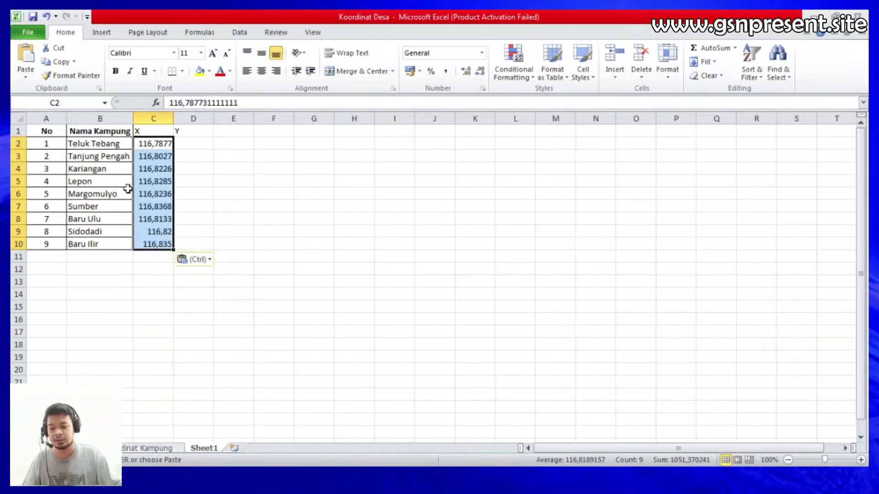
right_click(165, 146)
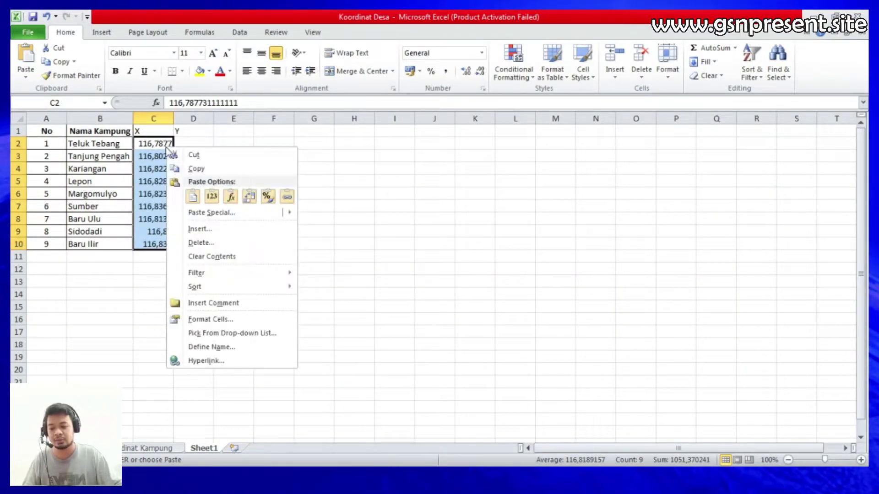
left_click(216, 196)
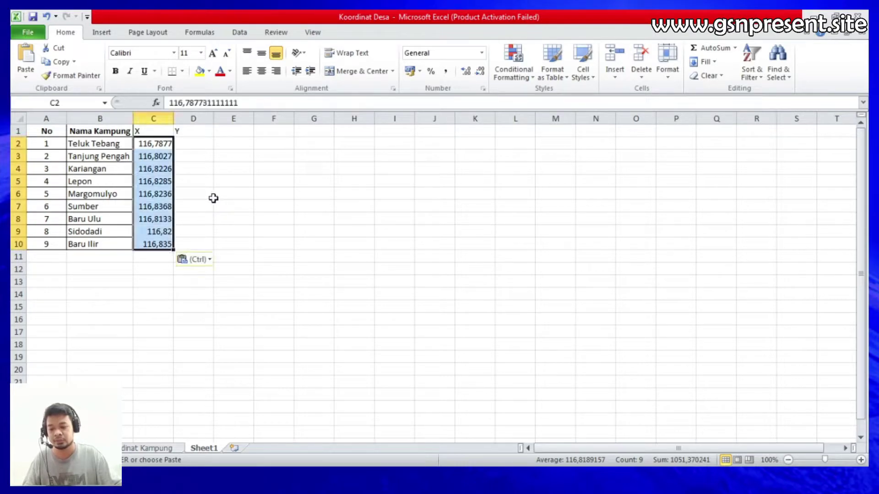
left_click(165, 167)
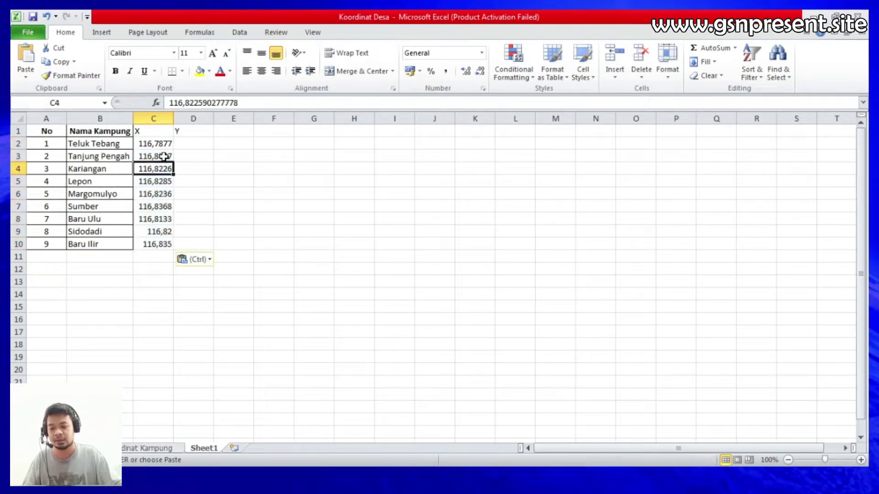
left_click(164, 144)
left_click(168, 181)
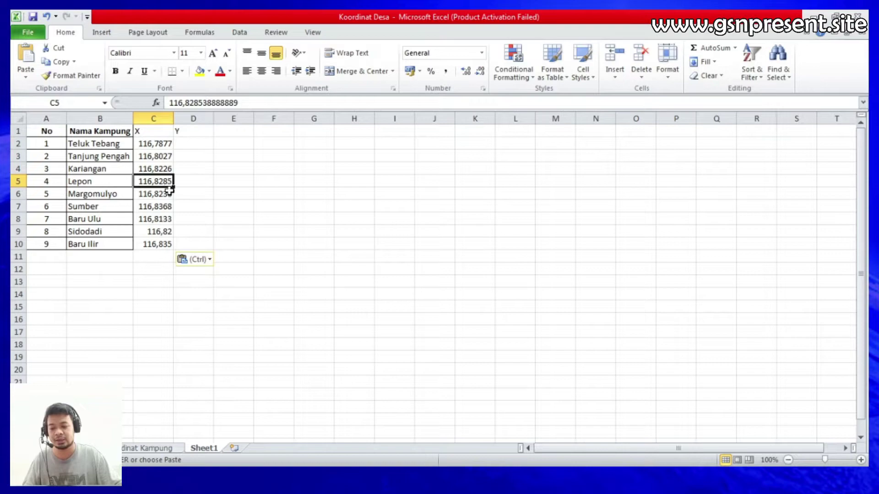
- Copy the decimal latitudes M3:M11 from the village coordinate sheet into Sheet1's Y column, D2:D10, as values only
left_click(169, 194)
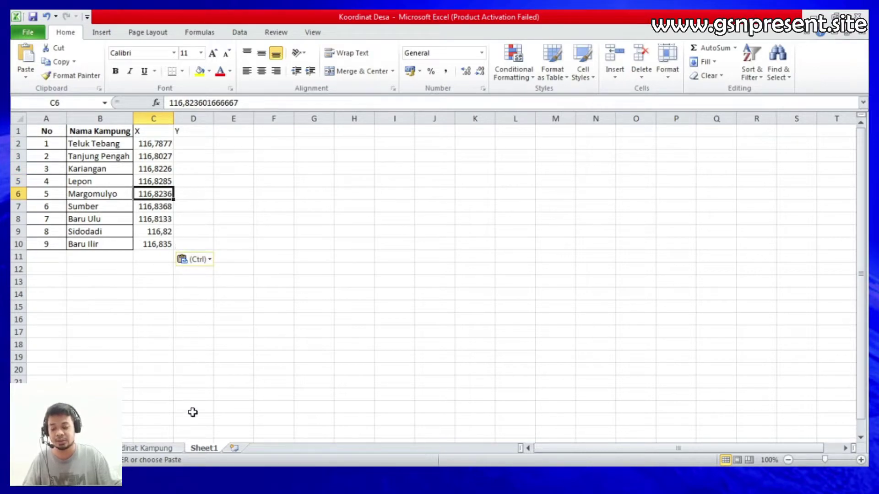
left_click(163, 448)
left_click_drag(652, 156, 648, 253)
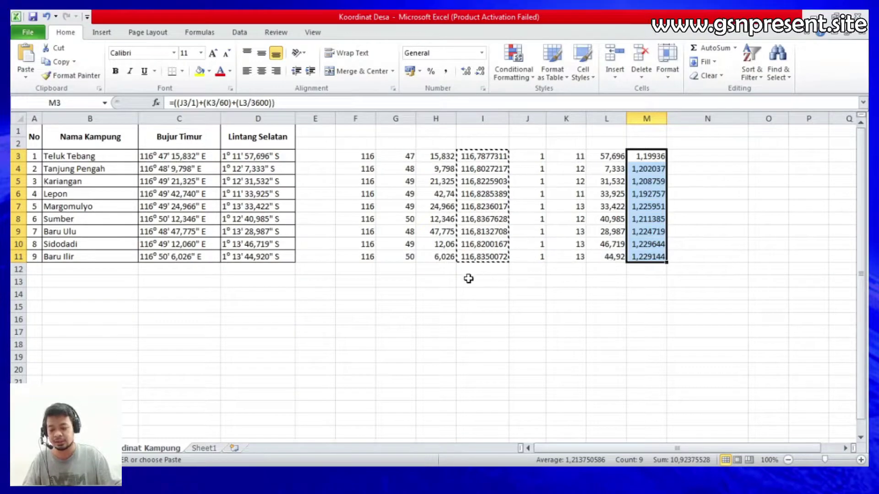
key("ctrl+c")
left_click(203, 450)
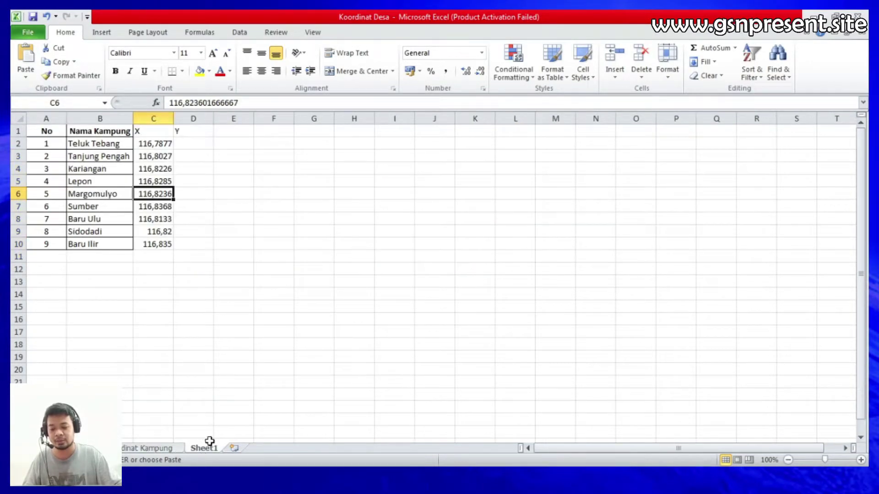
left_click(196, 143)
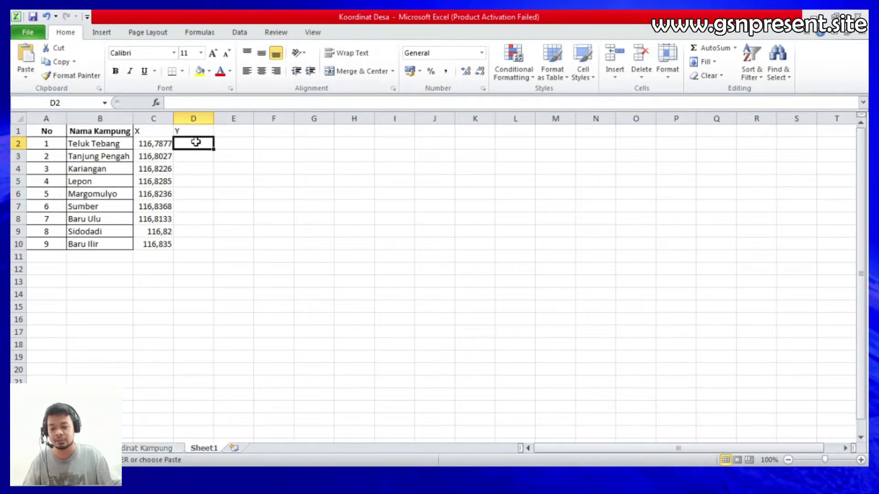
right_click(195, 143)
left_click(248, 191)
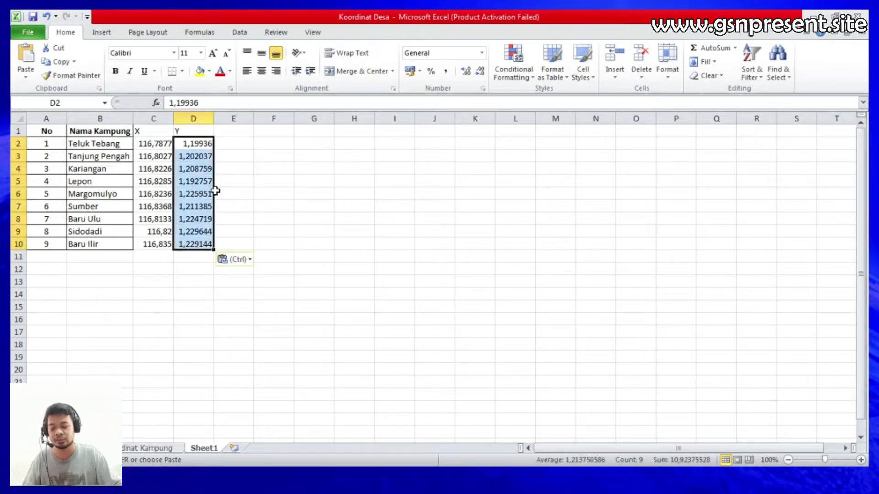
left_click(211, 192)
left_click(253, 182)
- Apply all borders to the village coordinate table A1:D10 on Sheet1
left_click_drag(44, 133, 181, 242)
left_click(182, 71)
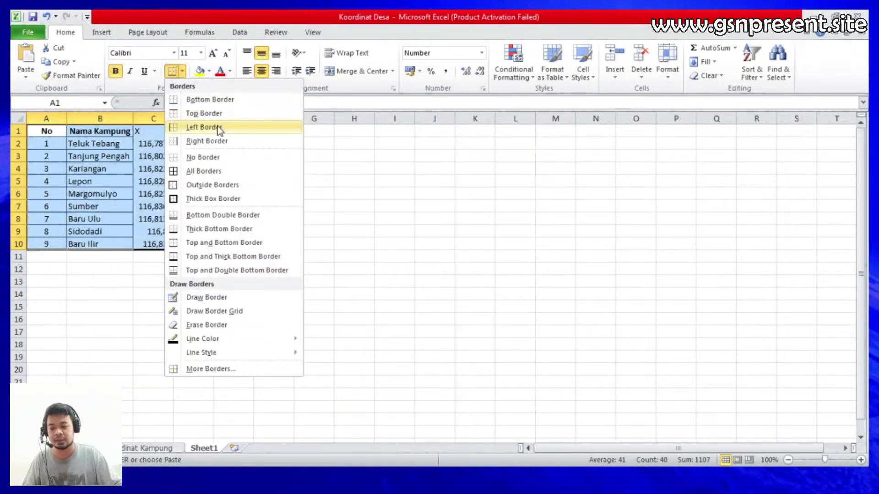
left_click(218, 172)
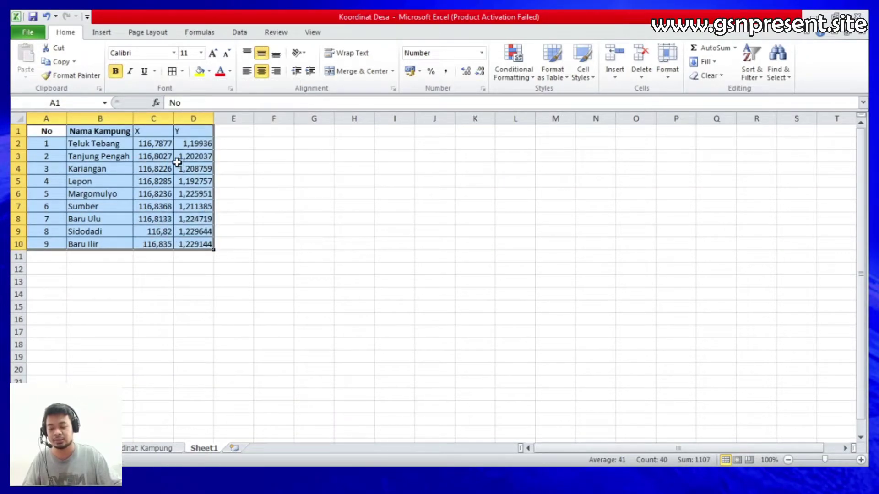
- Make the header row A1:D1 on Sheet1 uniformly bold and centered
left_click_drag(40, 132, 193, 133)
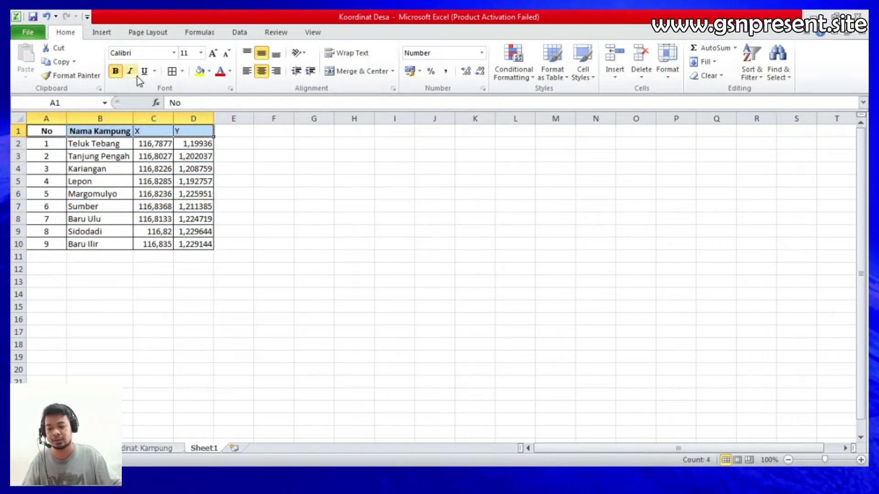
left_click(115, 71)
left_click(115, 71)
left_click(261, 71)
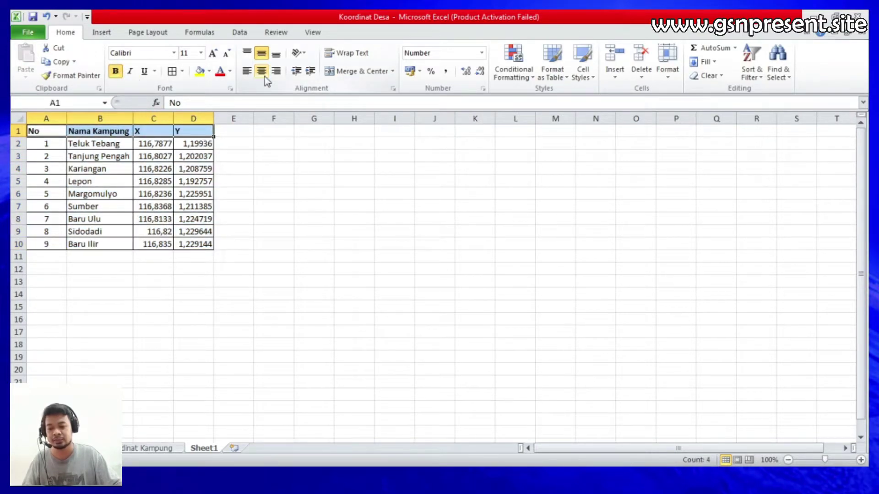
left_click(261, 71)
left_click(274, 167)
left_click(197, 164)
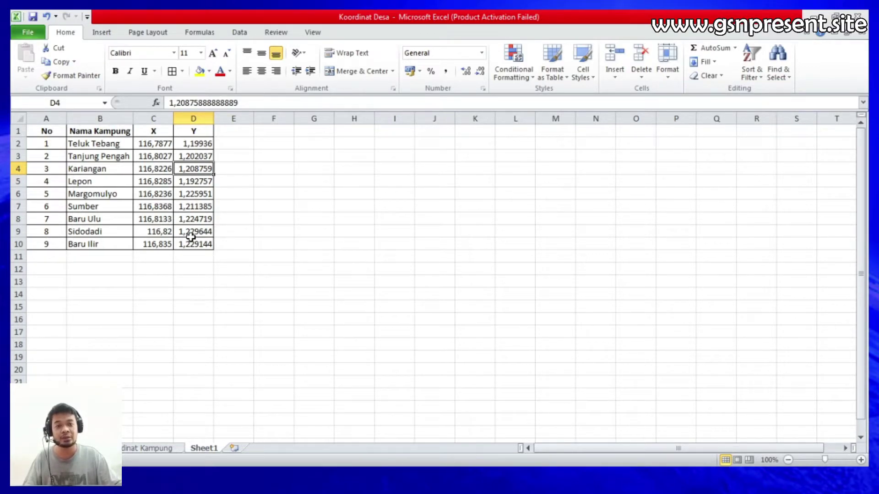
- Compare the Lintang Selatan column on the village coordinate sheet with the Y column on Sheet1
left_click(142, 448)
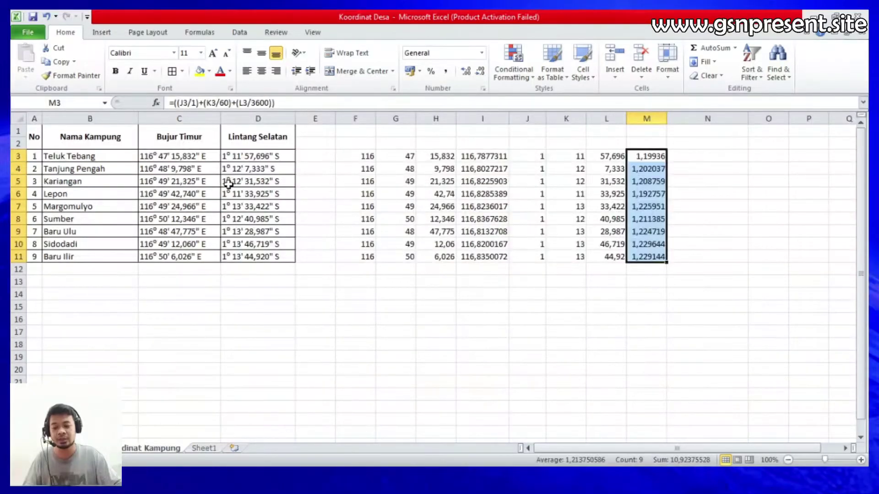
left_click(265, 137)
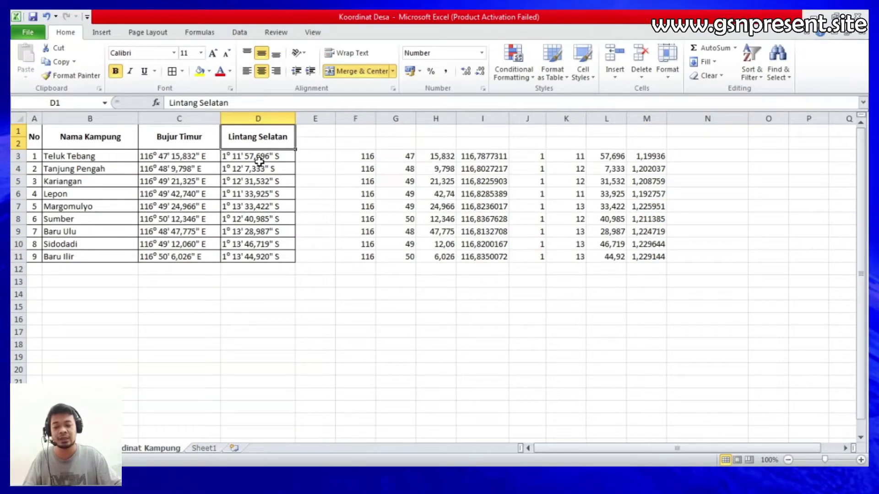
left_click(205, 444)
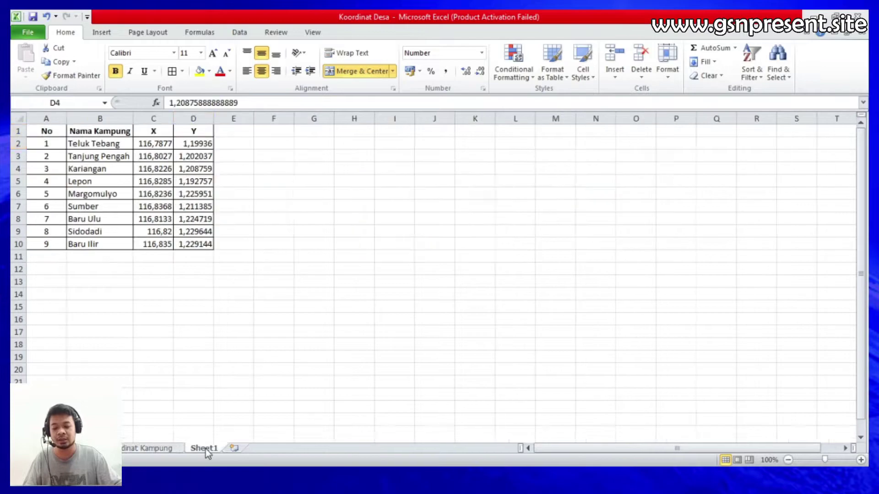
left_click(145, 448)
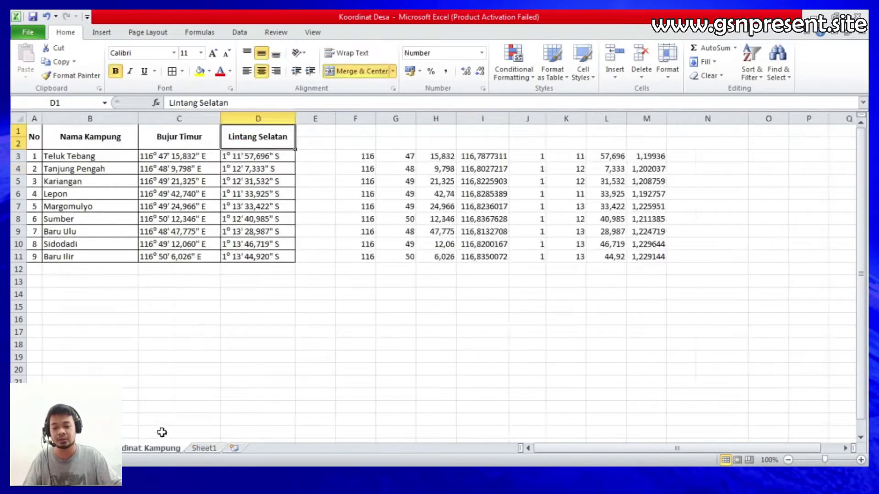
left_click(211, 449)
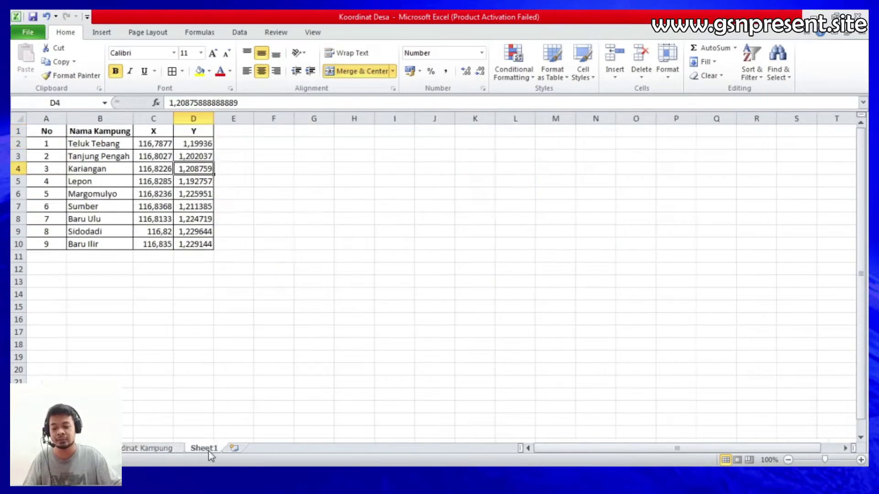
- Make Sheet1's Y values in D2:D10 negative by replacing all occurrences of "1," with "-1,"
left_click_drag(201, 143, 209, 251)
key("ctrl+f")
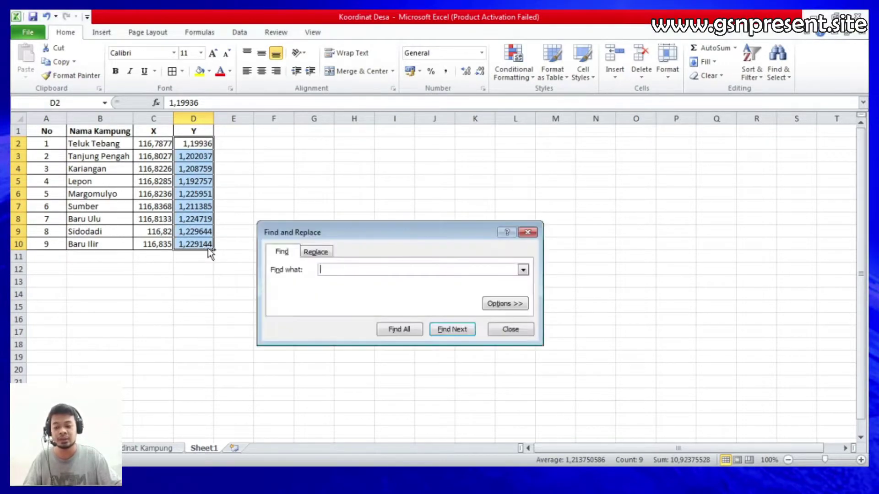
left_click(320, 253)
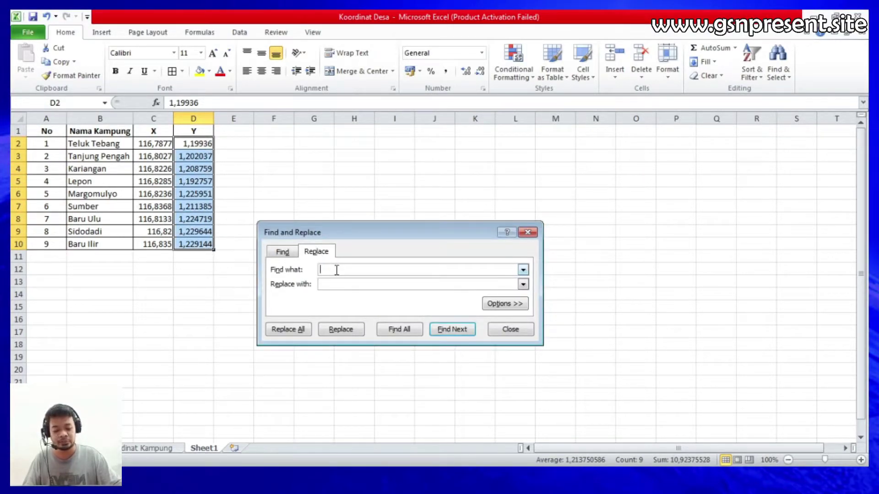
type("1,")
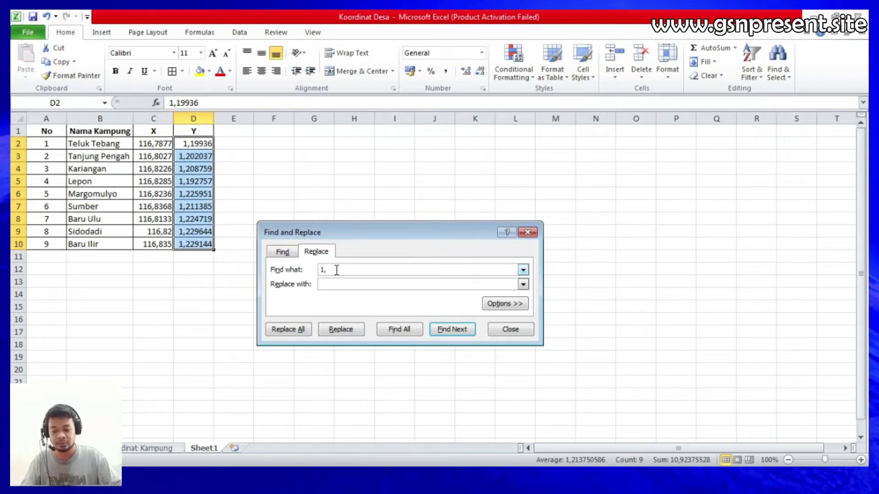
left_click(336, 281)
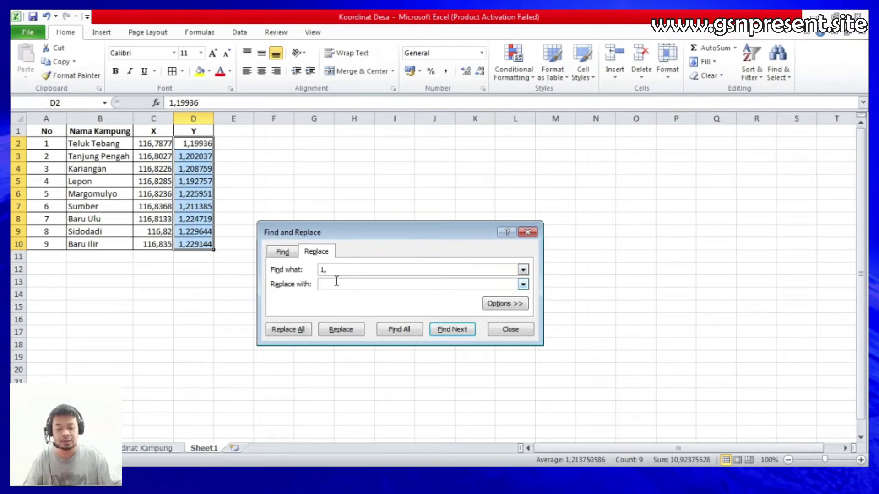
type("-1,")
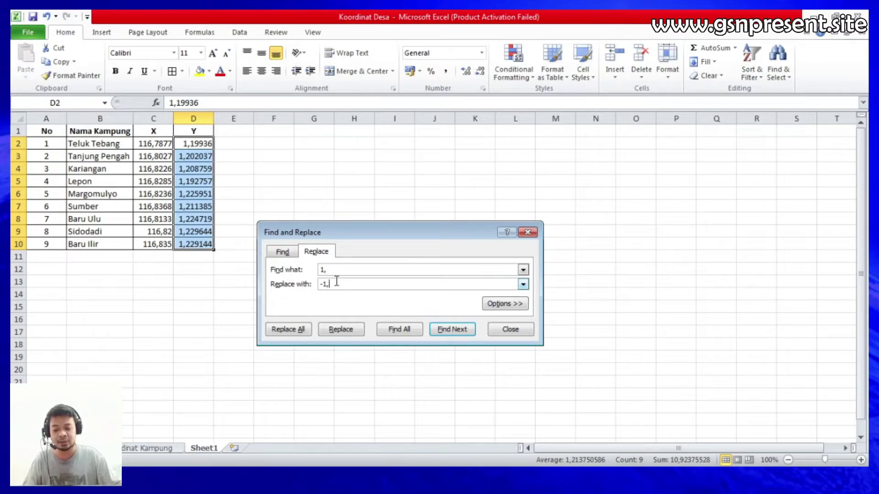
left_click(306, 329)
left_click(434, 276)
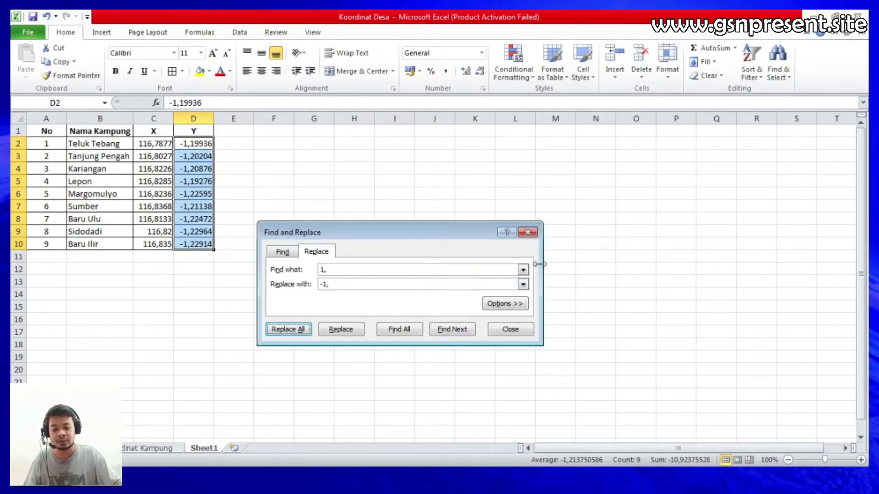
left_click(528, 232)
left_click_drag(394, 244, 394, 231)
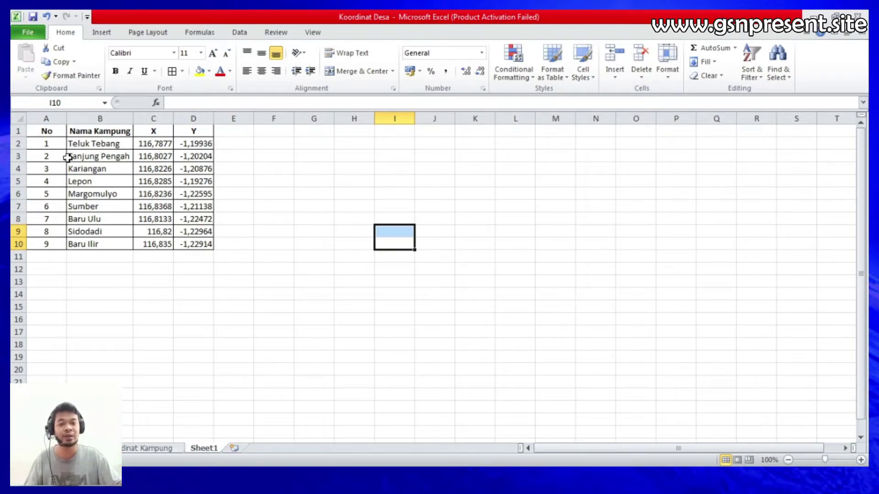
left_click(92, 170)
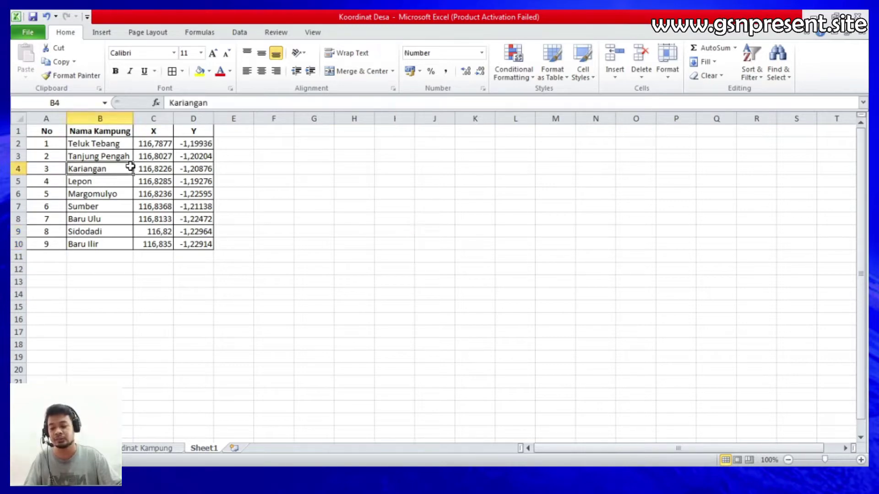
left_click(205, 156)
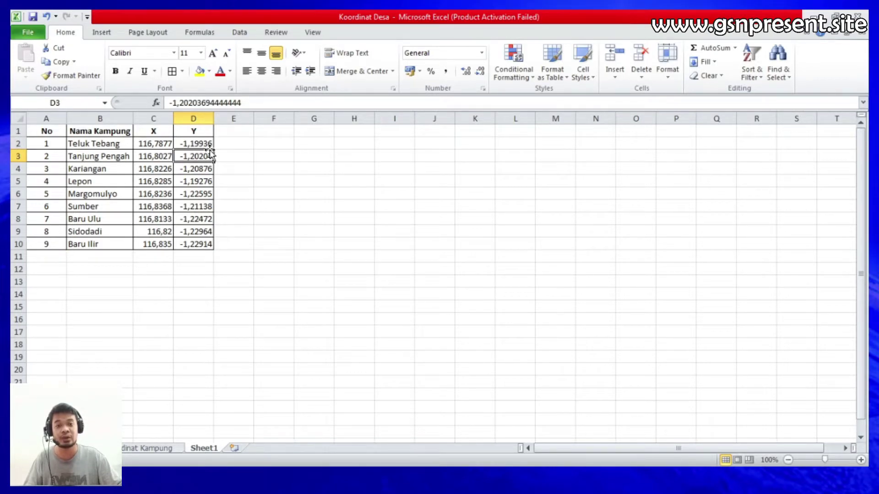
left_click(244, 157)
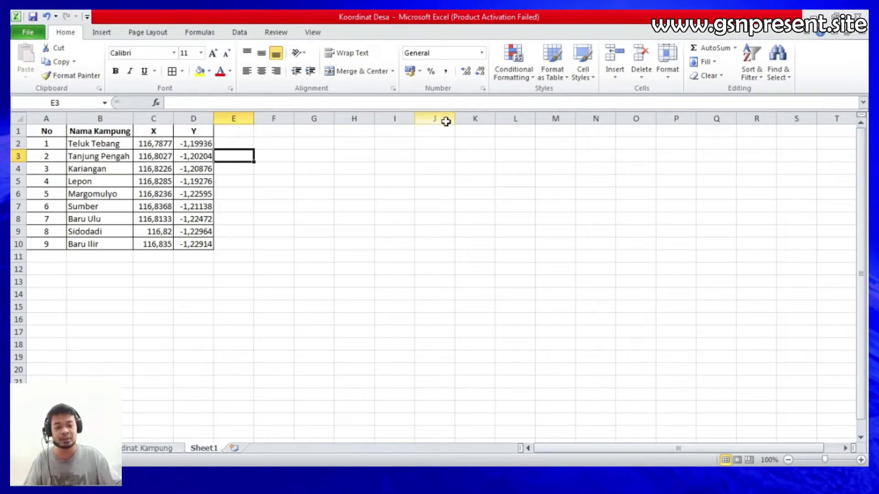
- Close the Koordinat Desa workbook, switch to ArcMap and open the Add XY Data dialog
left_click(858, 17)
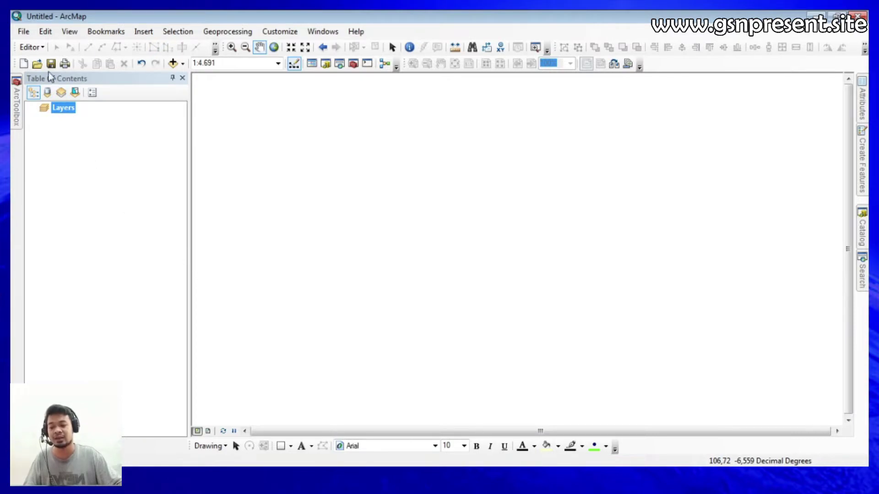
left_click(25, 32)
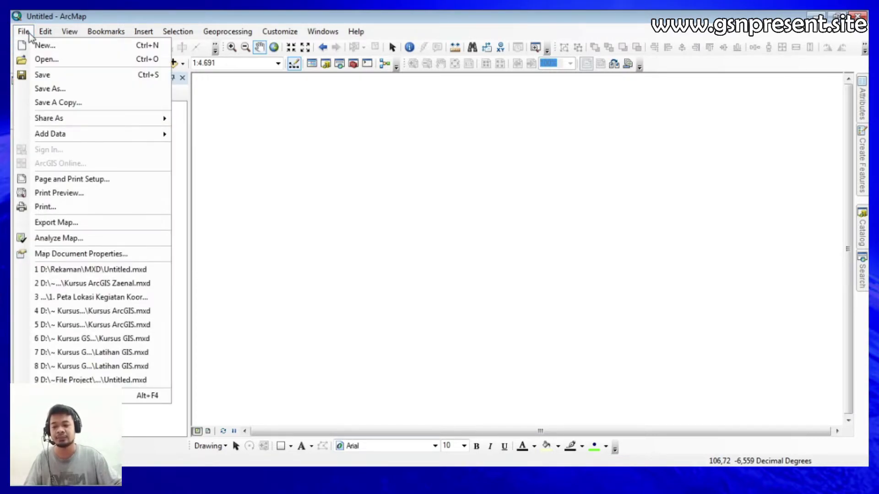
mouse_move(86, 136)
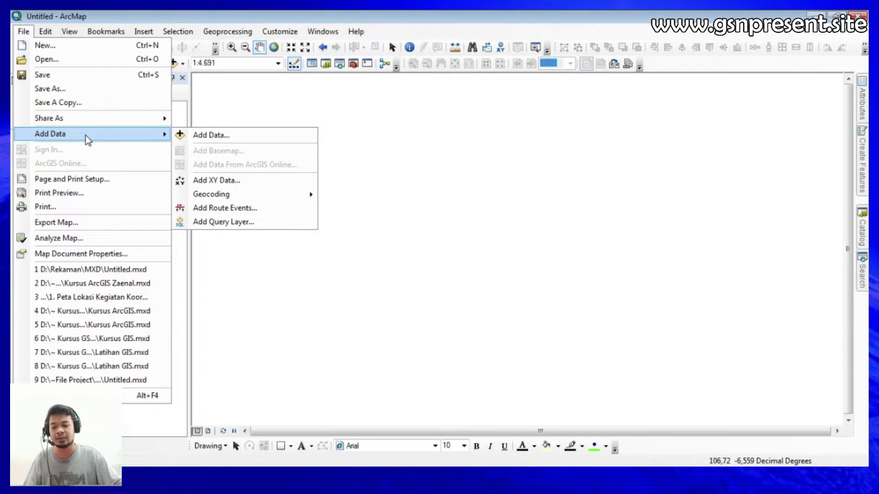
left_click(234, 182)
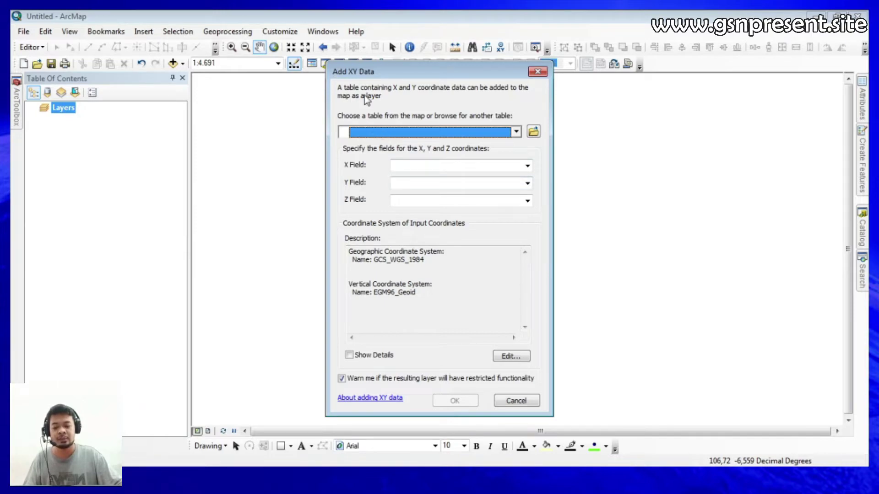
left_click_drag(369, 74, 359, 71)
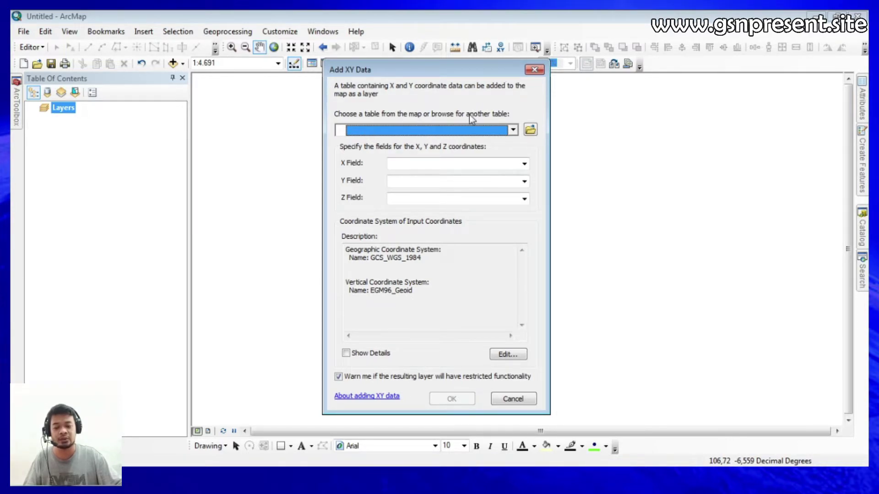
- Choose the Sheet1$ table of Koordinat Desa.xlsx in the Excel folder as the source of the XY data
left_click(530, 131)
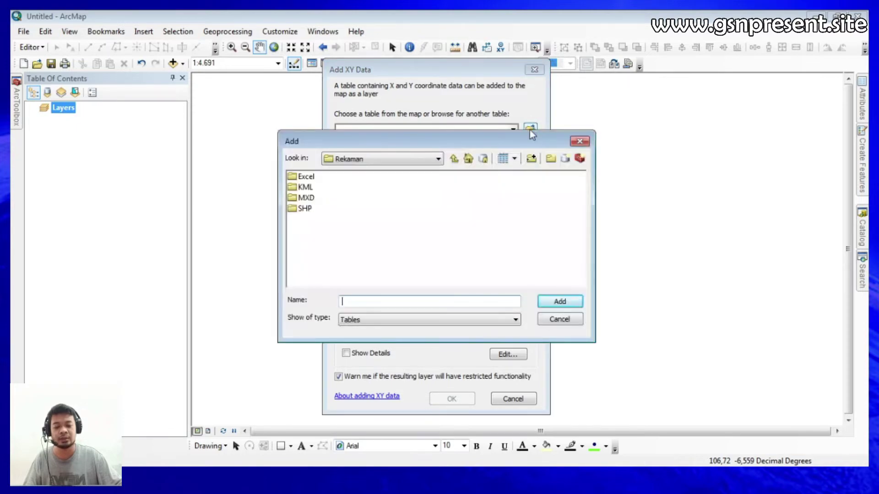
double_click(311, 178)
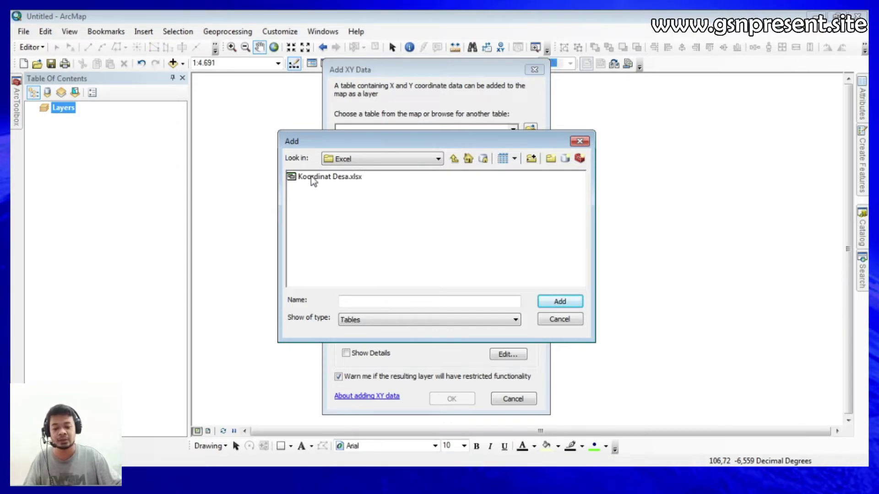
left_click(314, 180)
left_click(560, 302)
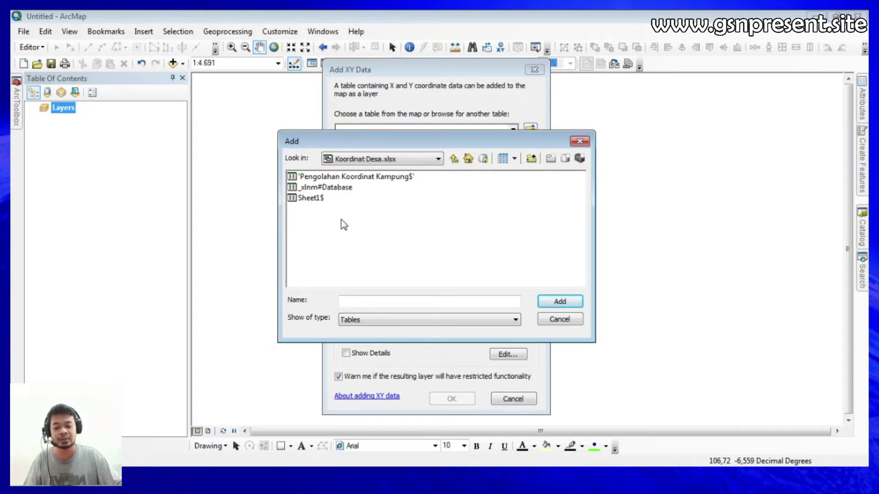
left_click(317, 201)
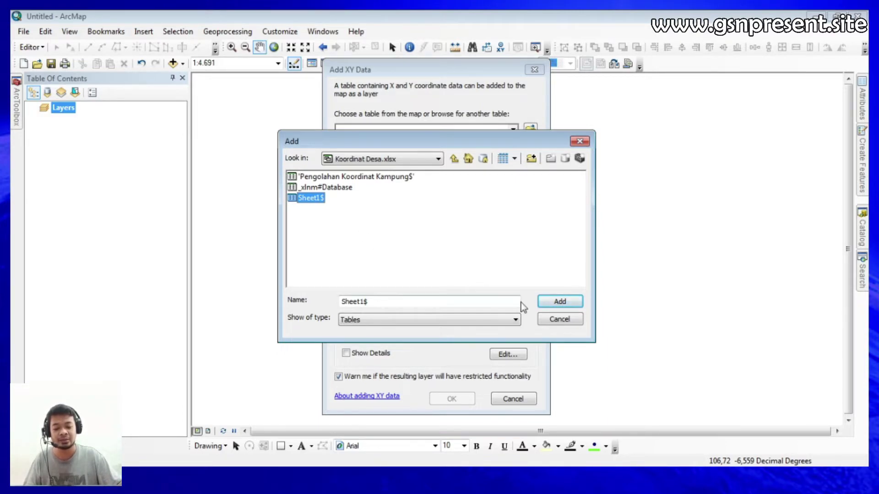
left_click(545, 304)
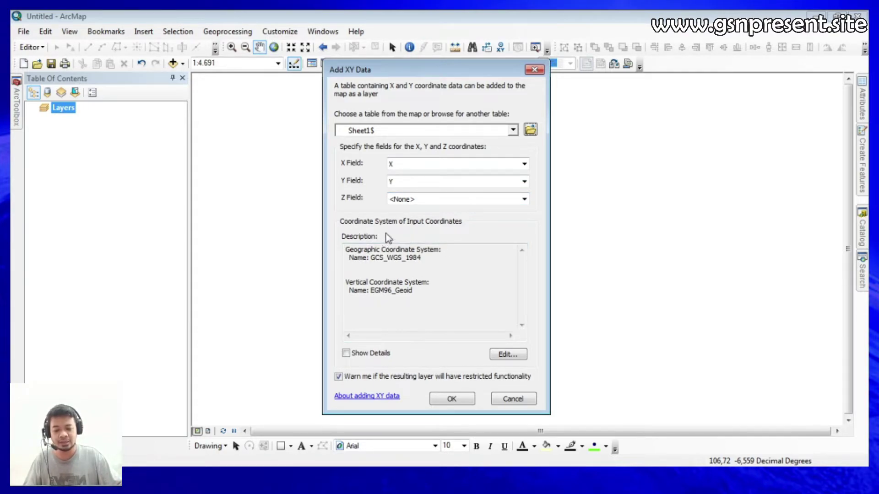
- Review the input coordinate system, keep GCS_WGS_1984, and add the Sheet1$ points to the map with the X and Y fields
left_click(504, 354)
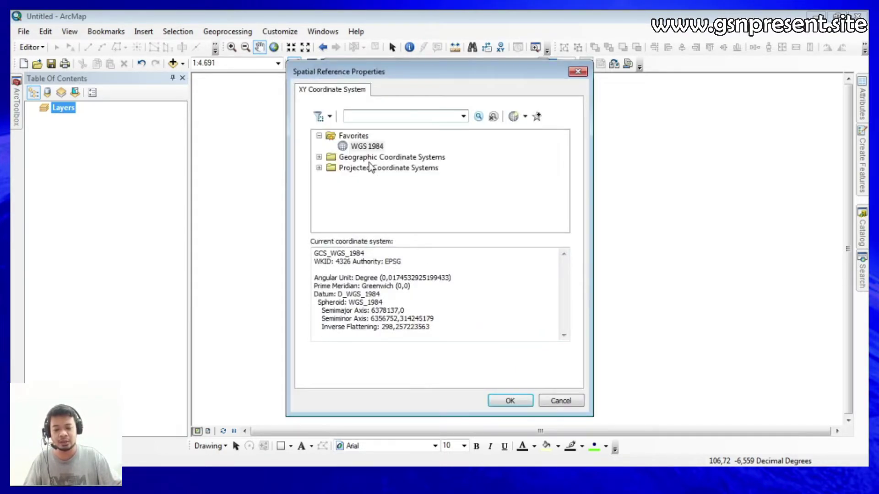
left_click(509, 401)
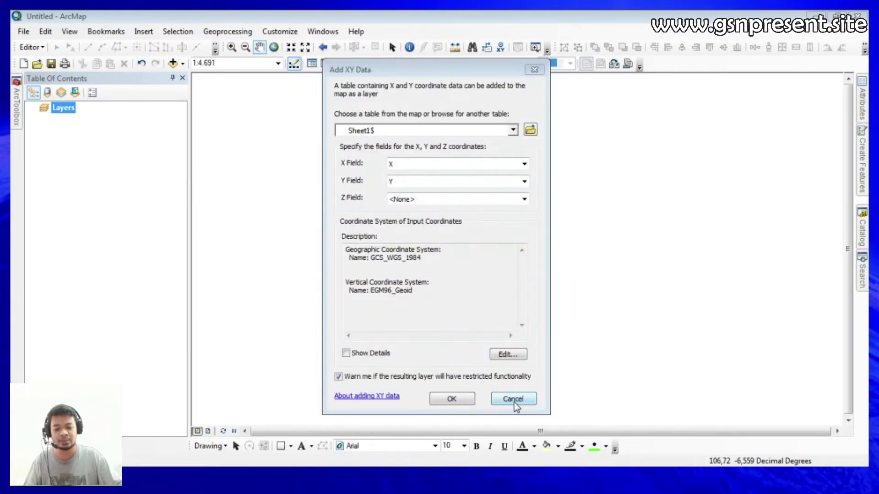
left_click(457, 400)
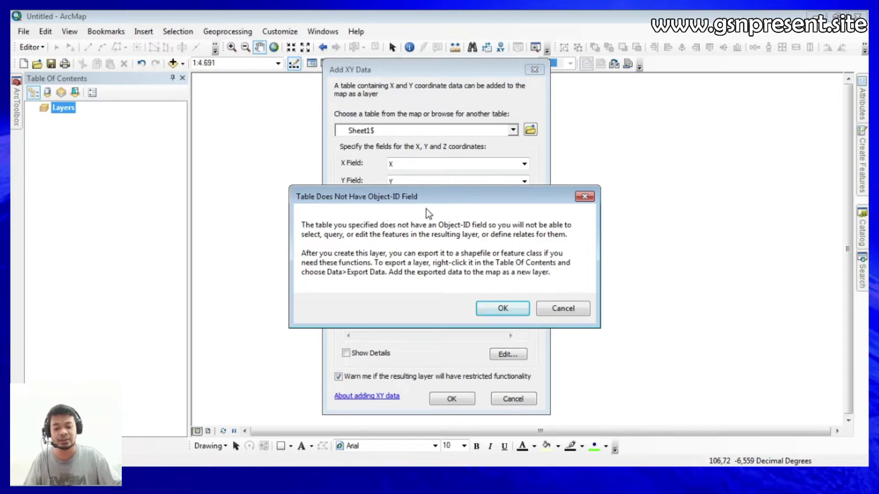
left_click(506, 308)
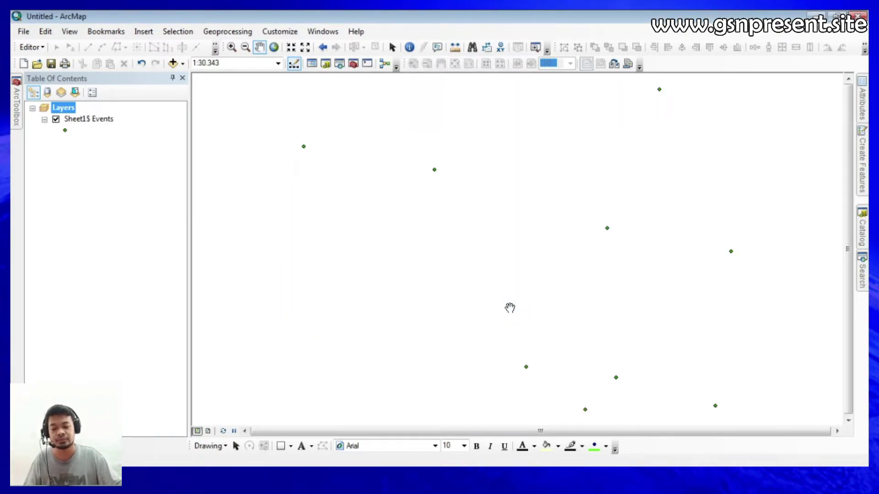
left_click_drag(502, 293, 482, 288)
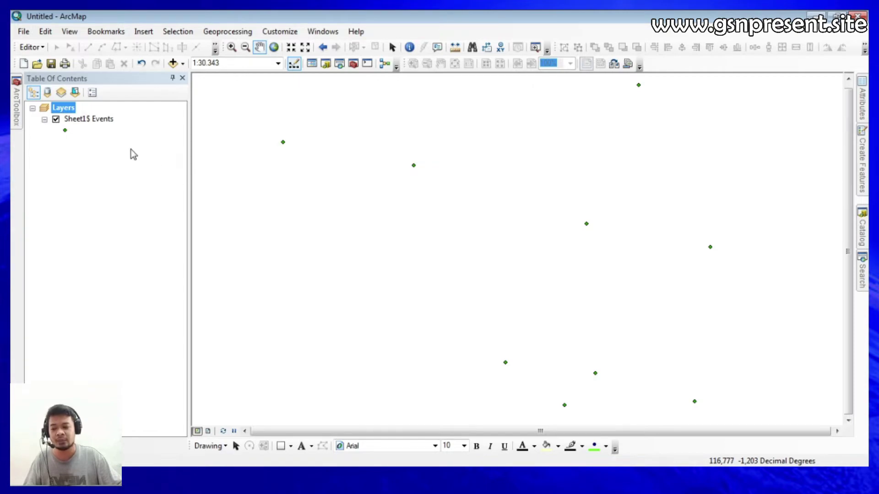
- Export all features of the Sheet1$ Events layer to the shapefile Sebaran_Desa.shp in D:\Rekaman\SHP and add it to the map as a layer
left_click(81, 120)
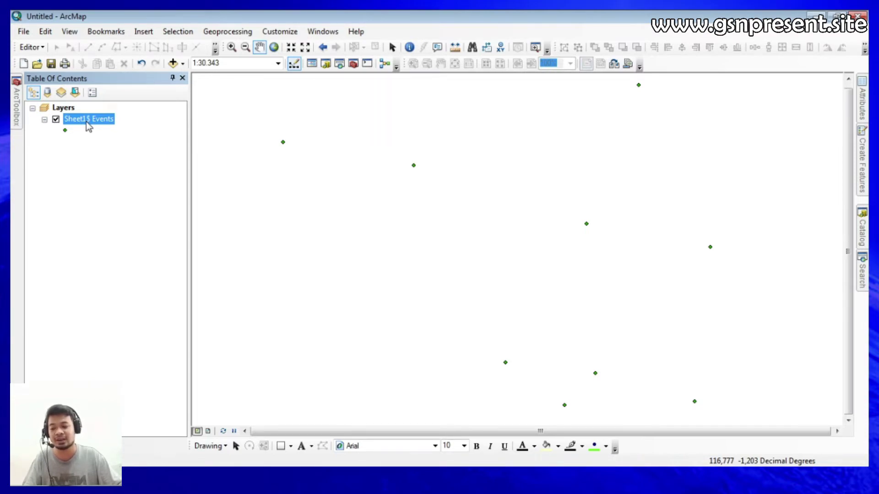
right_click(86, 122)
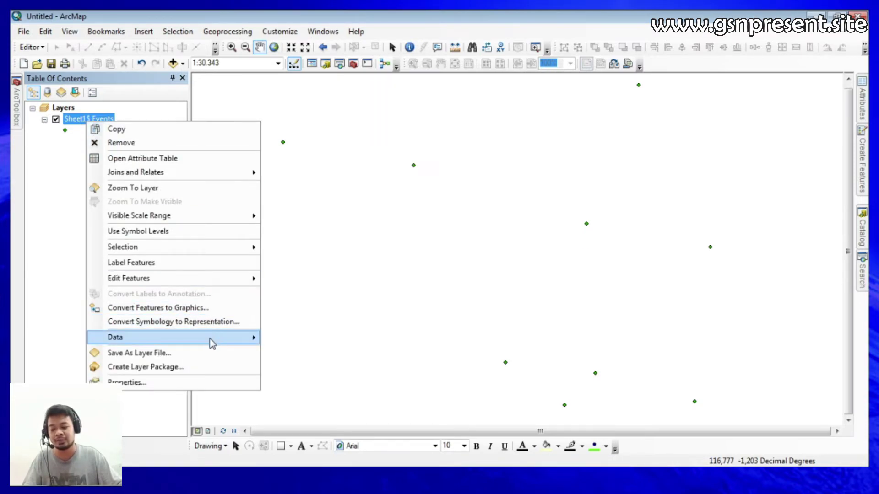
mouse_move(211, 343)
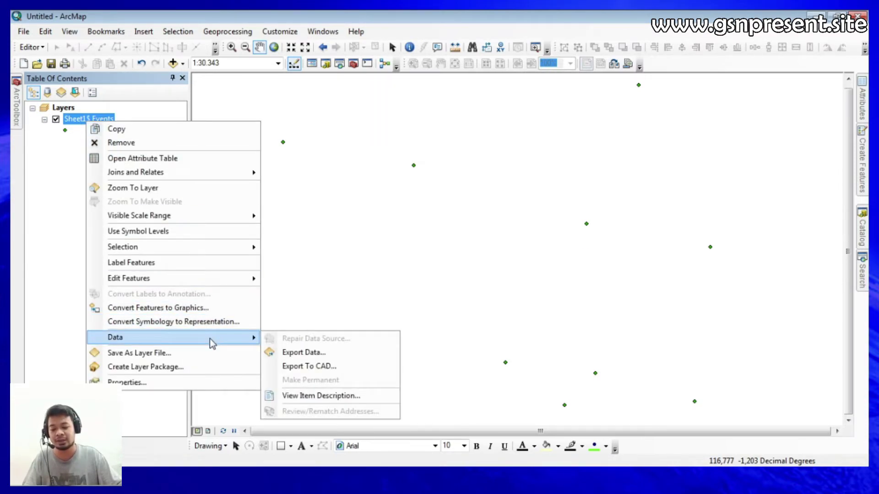
left_click(302, 354)
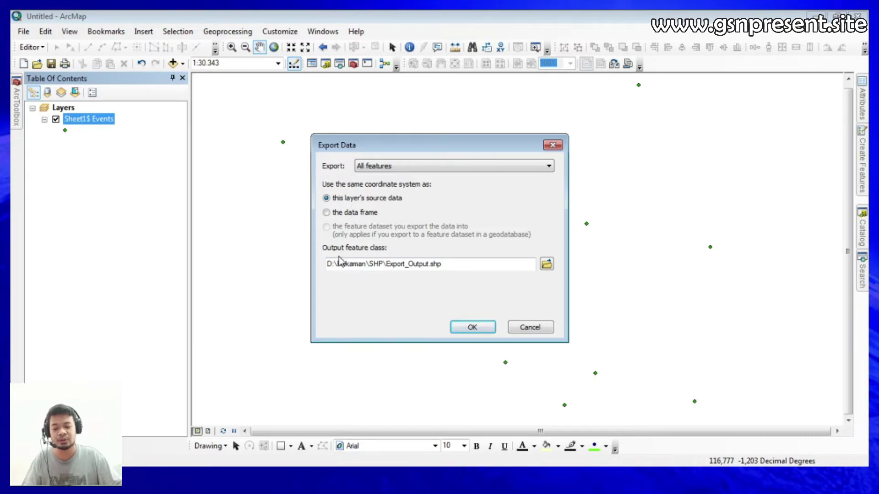
left_click(547, 264)
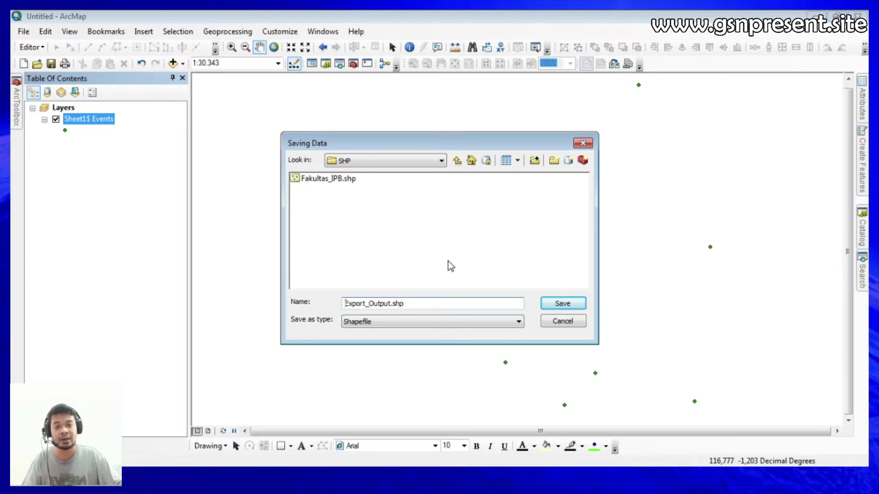
left_click_drag(431, 304, 309, 302)
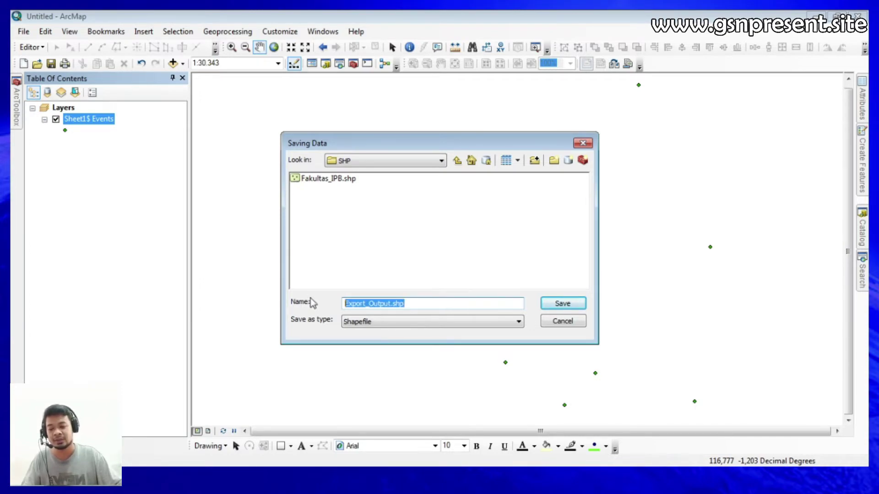
type("Sebaran_Desa")
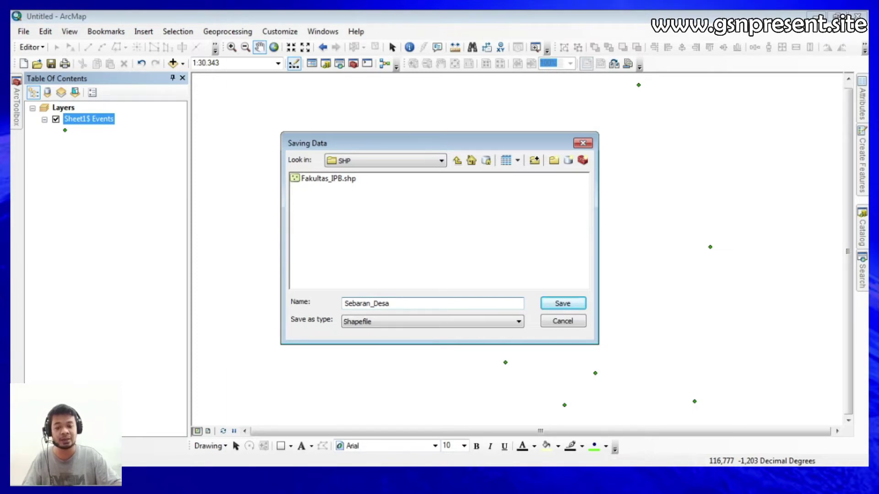
left_click(394, 322)
left_click(378, 345)
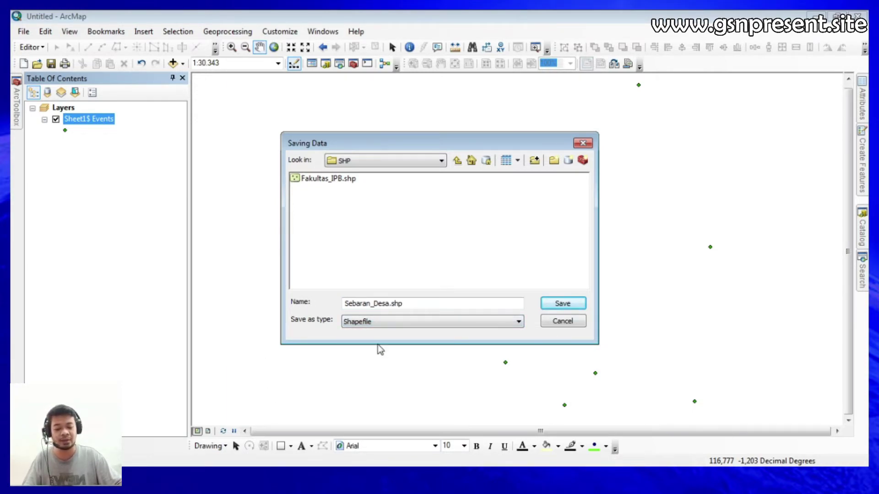
left_click(564, 305)
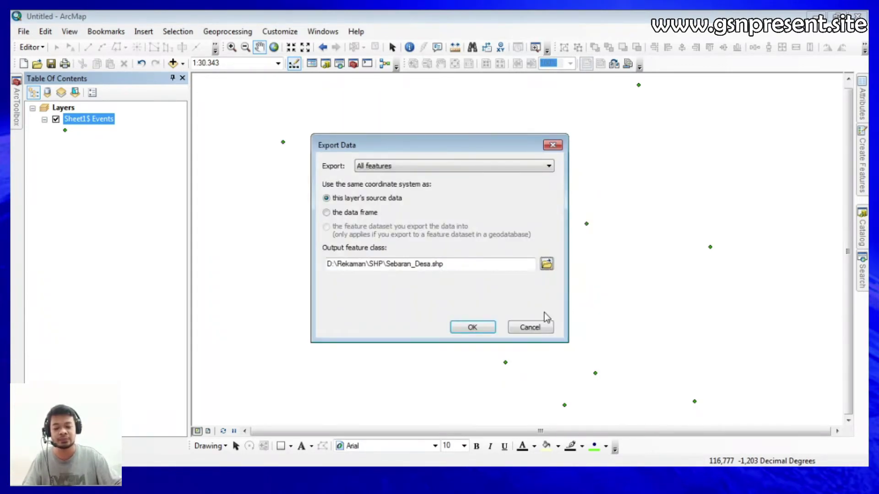
left_click(472, 327)
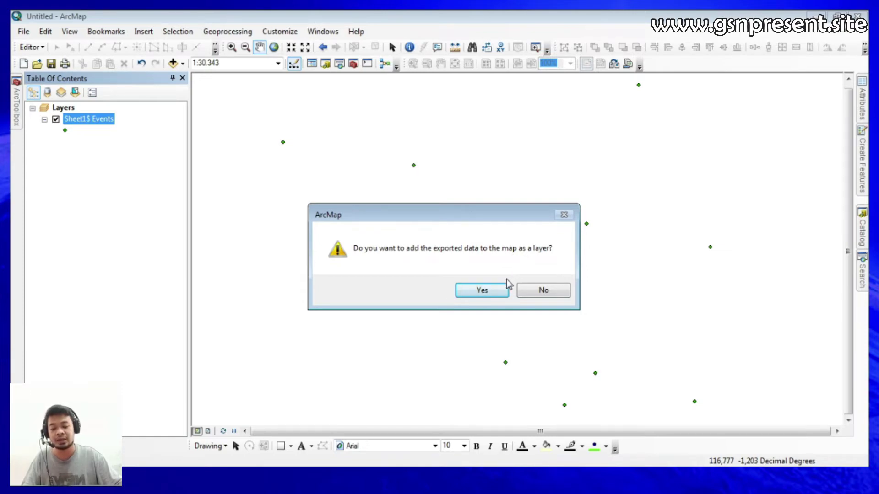
left_click(502, 294)
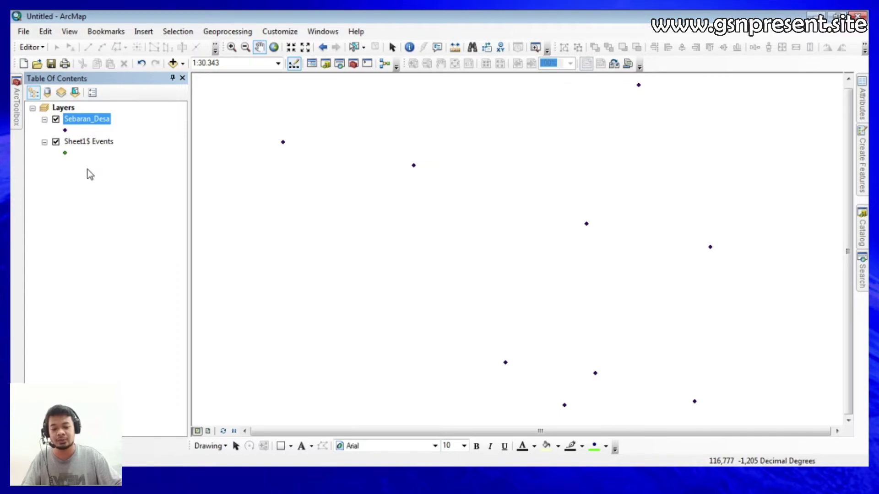
- Change the point symbol of the Sheet1$ Events layer to Square 2
left_click(65, 153)
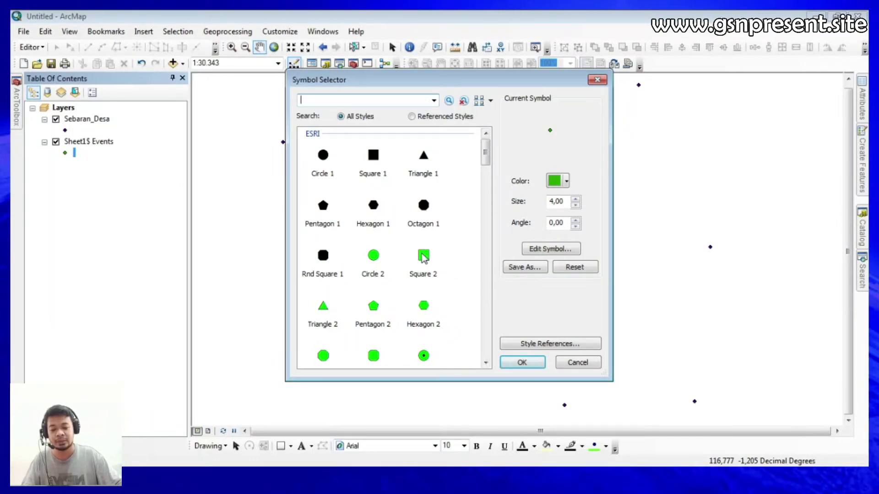
left_click(423, 256)
left_click(521, 362)
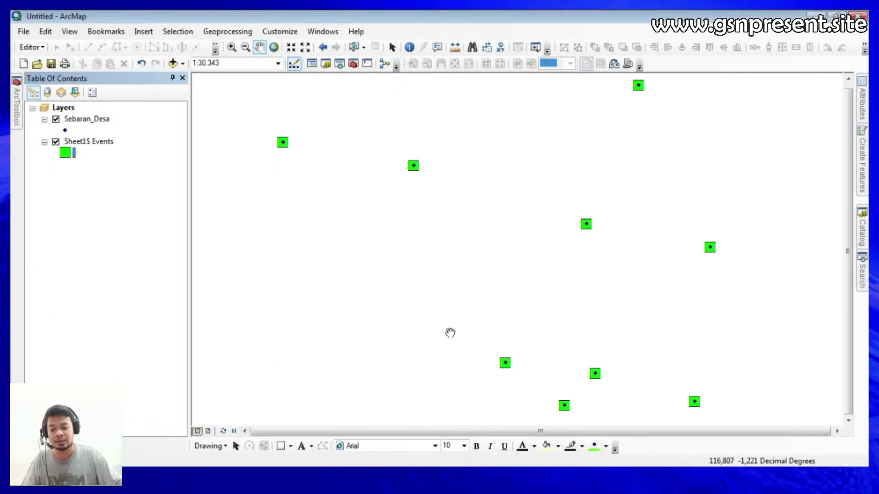
- Change the point symbol of the Sebaran_Desa layer to Octagon 1 with size 8
left_click(65, 131)
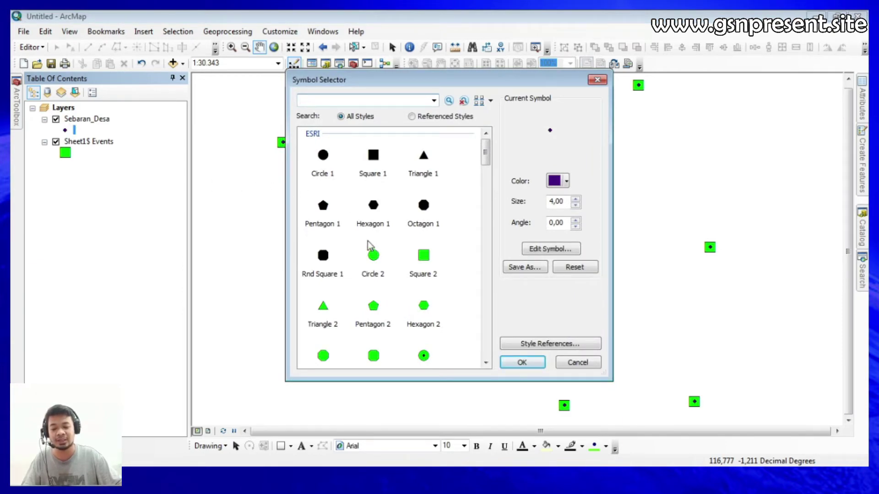
left_click(423, 221)
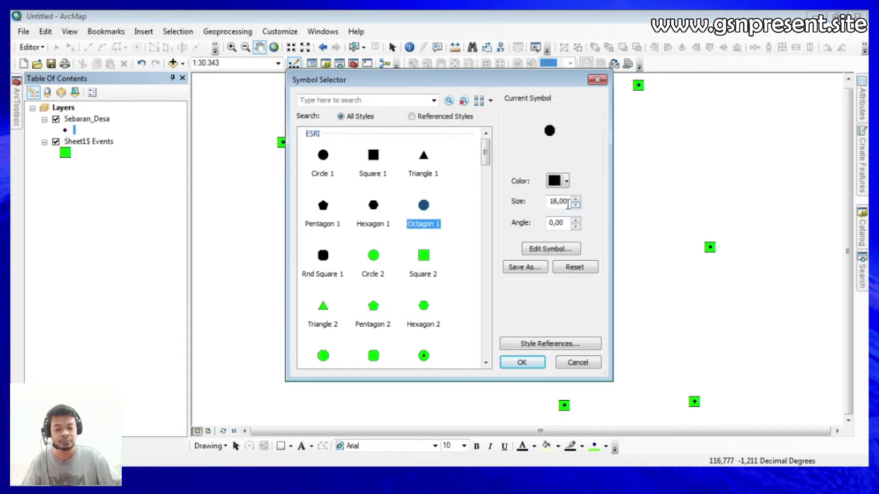
double_click(567, 204)
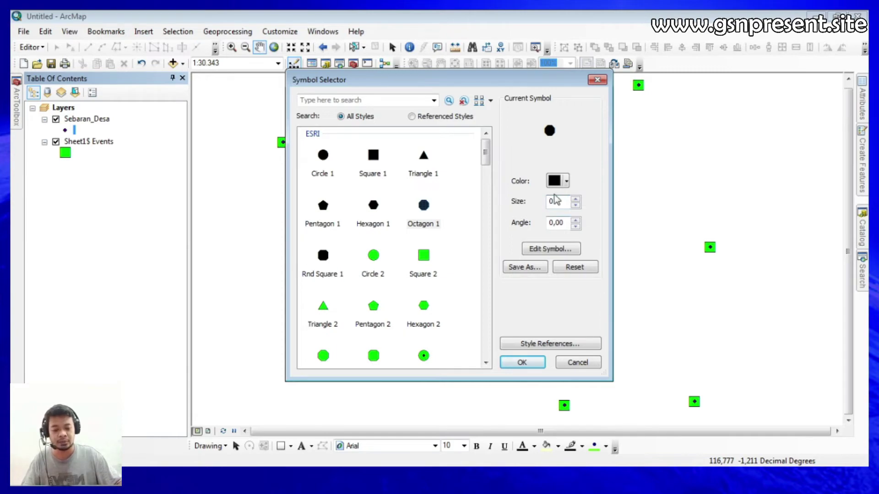
type("8")
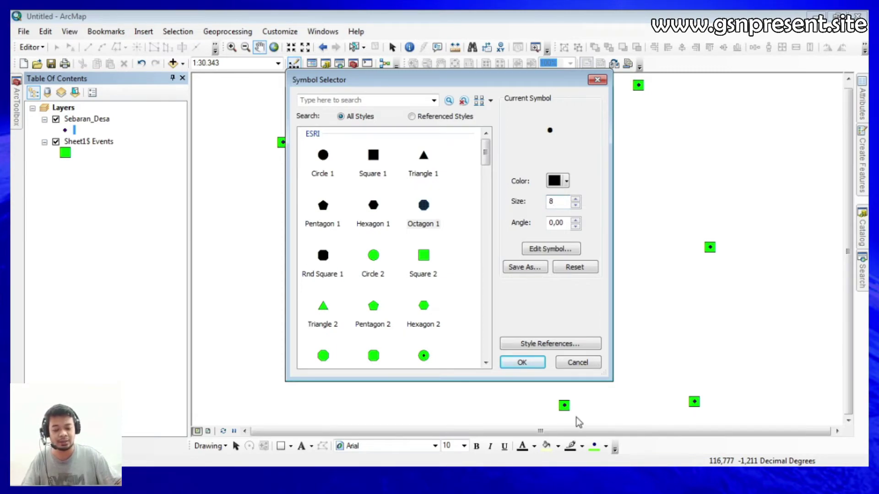
left_click(528, 365)
left_click_drag(471, 306, 398, 296)
scroll(426, 318, "up", 2)
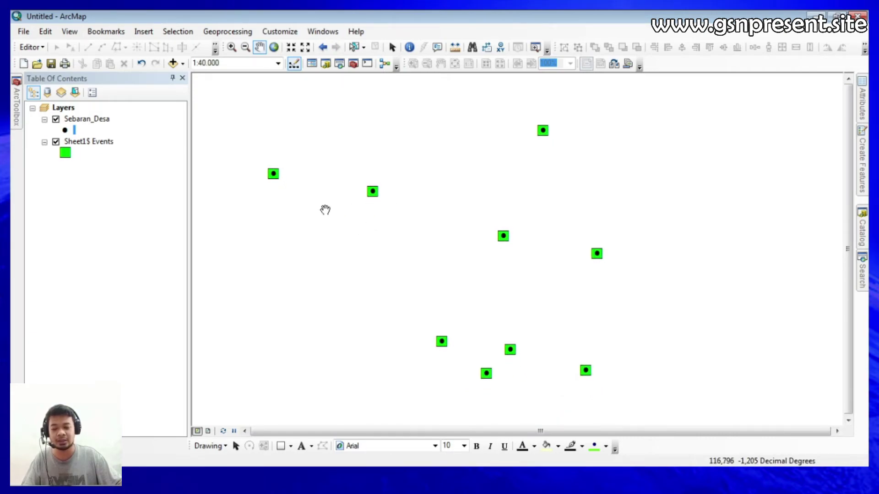
- Remove the Sheet1$ Events layer from the map, keeping only the exported Sebaran_Desa layer
left_click(96, 144)
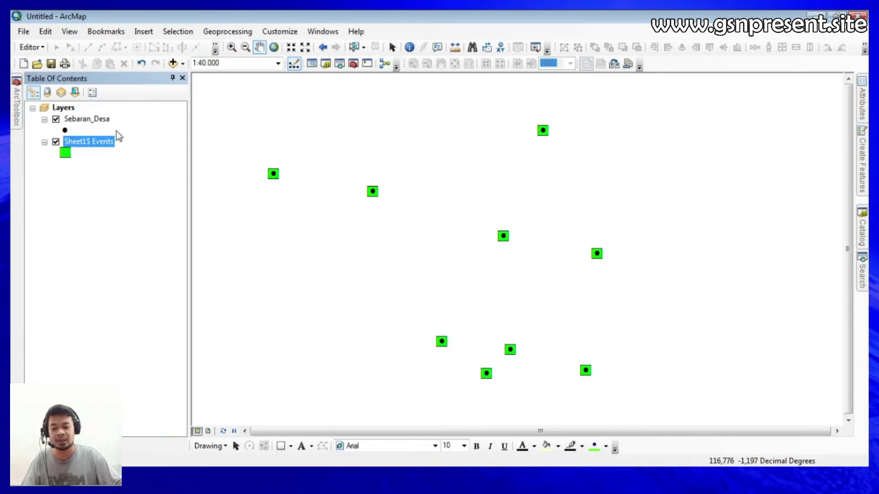
left_click(100, 121)
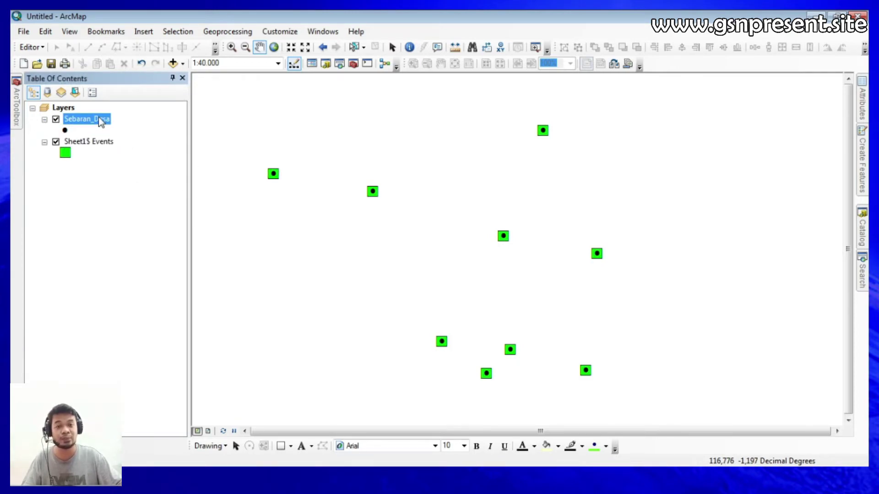
left_click(109, 142)
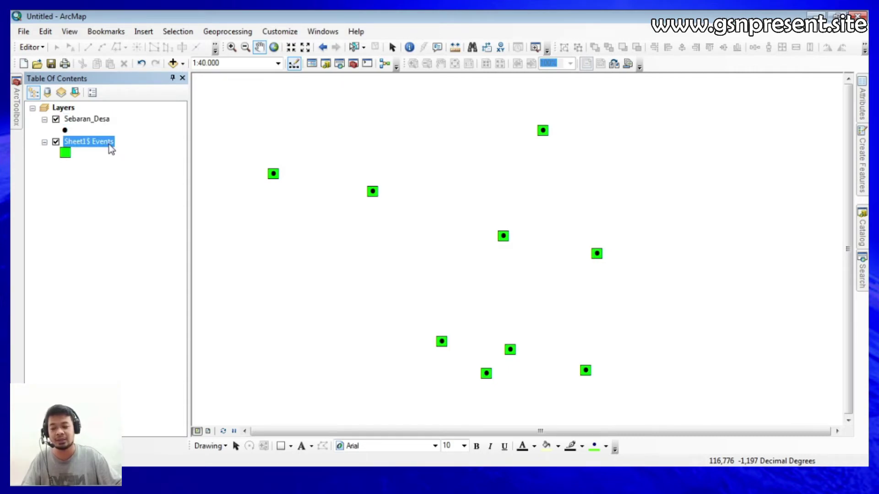
right_click(108, 144)
left_click(143, 165)
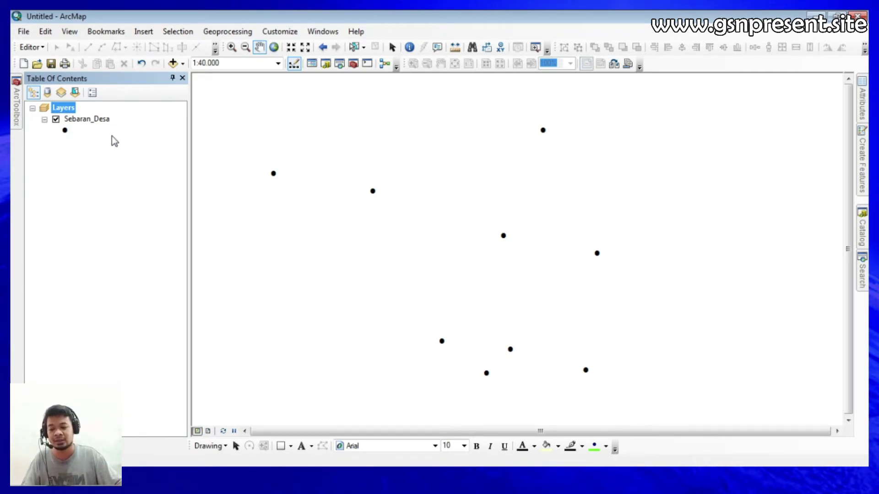
- Open the attribute table of Sebaran_Desa and examine its Nama_Kampu, X and Y columns
left_click(104, 120)
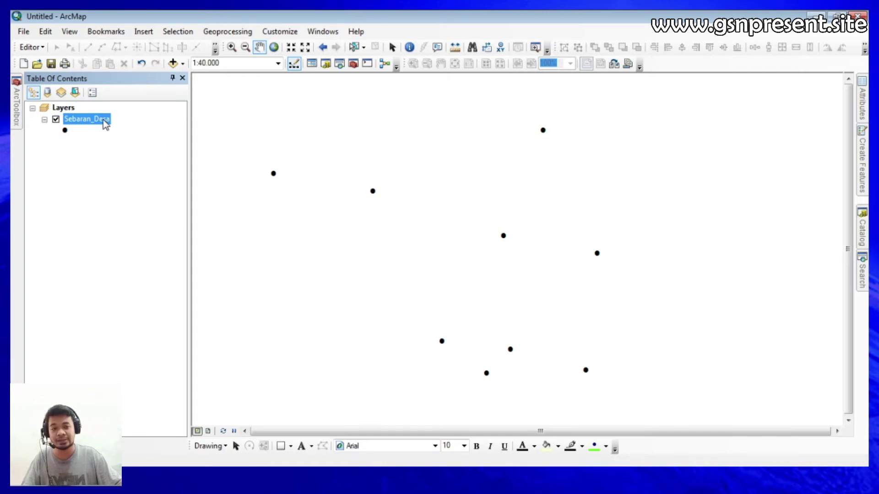
right_click(105, 123)
left_click(162, 154)
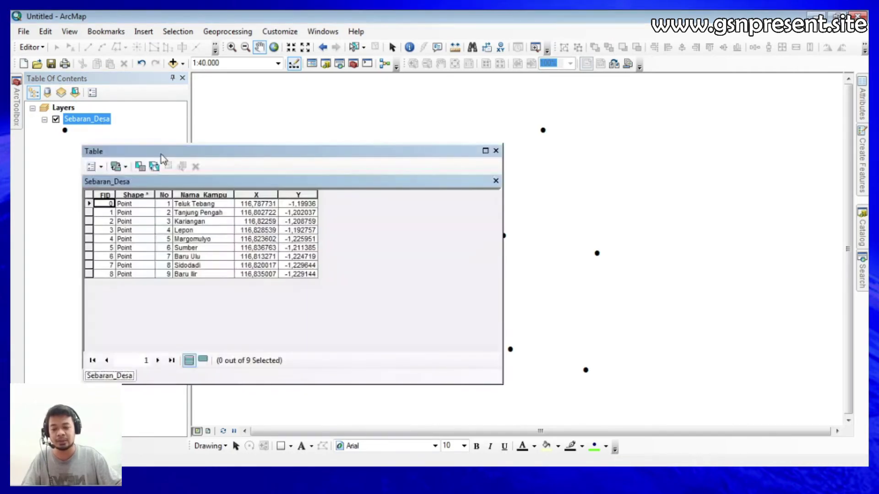
left_click_drag(203, 154, 383, 111)
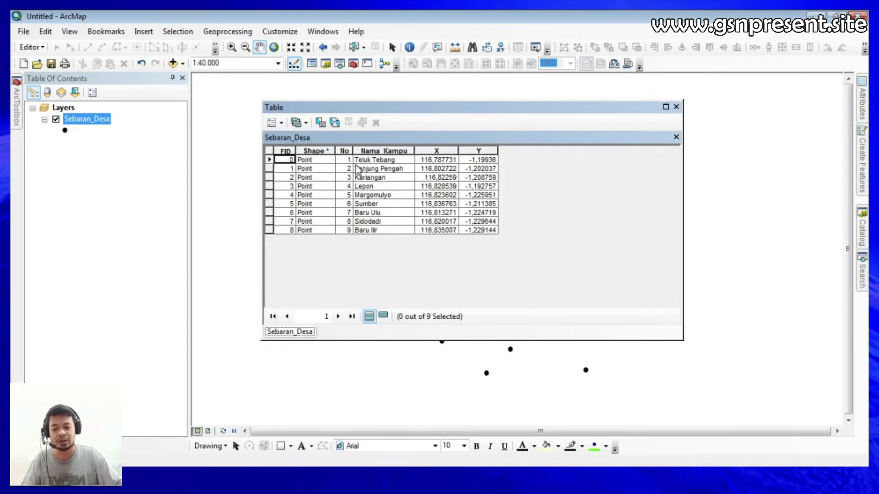
left_click(374, 152)
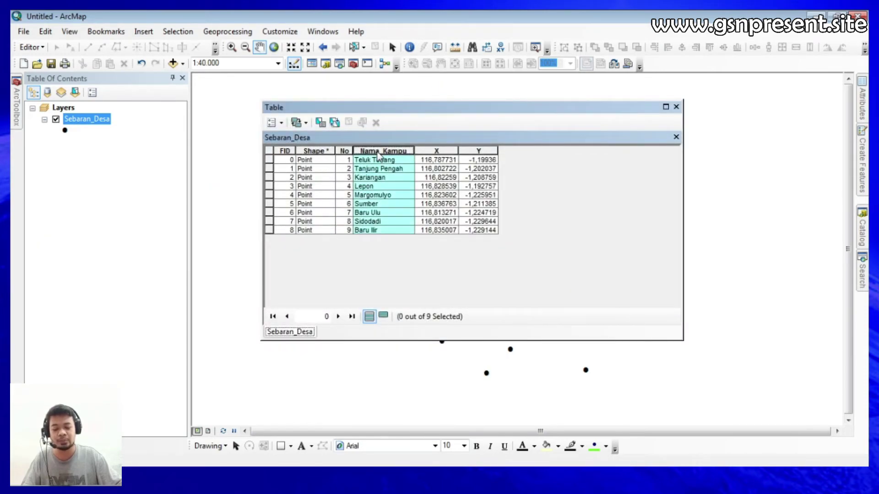
left_click(447, 151)
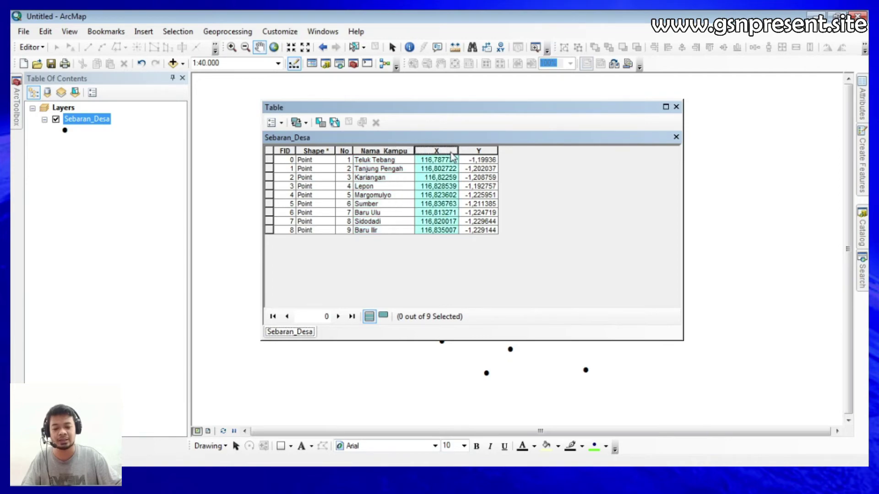
left_click(479, 153)
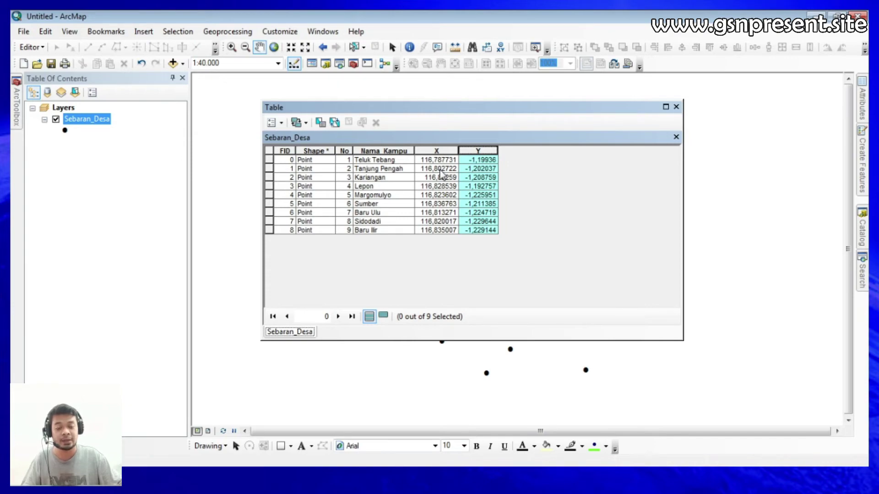
- Add a text field named BT with length 50 to the Sebaran_Desa attribute table and narrow its column
left_click(276, 122)
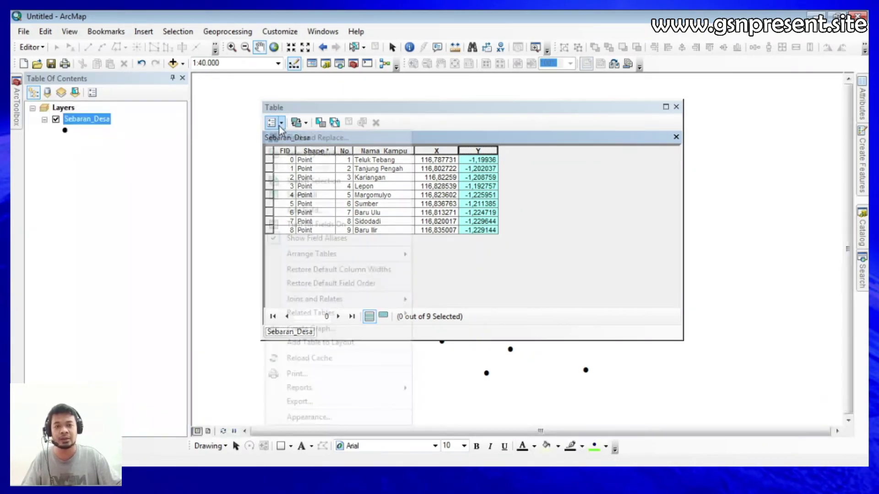
left_click(329, 211)
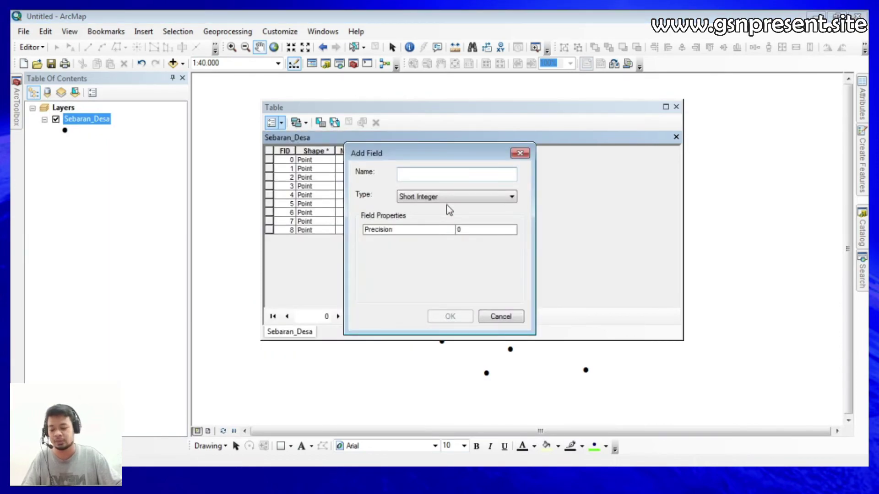
type("BT")
left_click(471, 197)
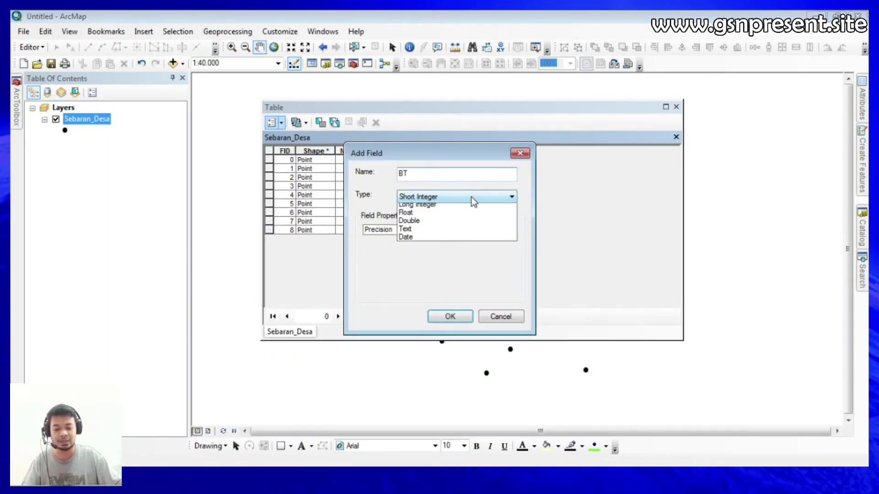
left_click(432, 239)
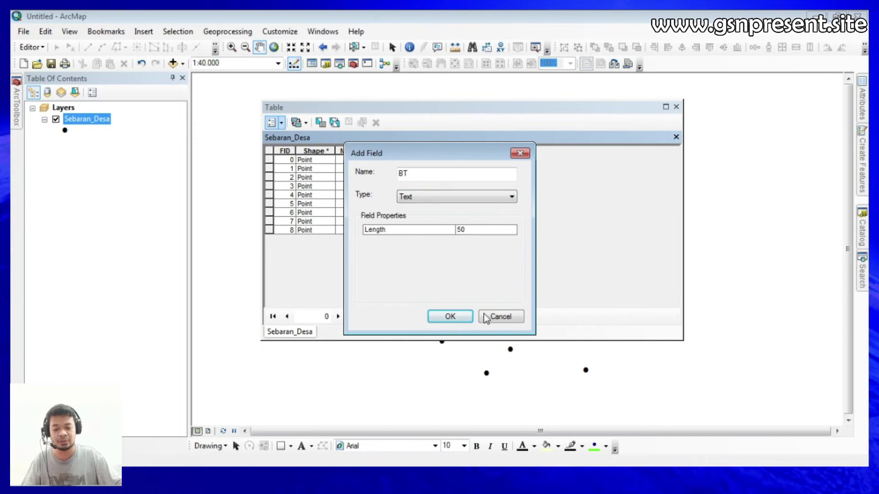
left_click(460, 318)
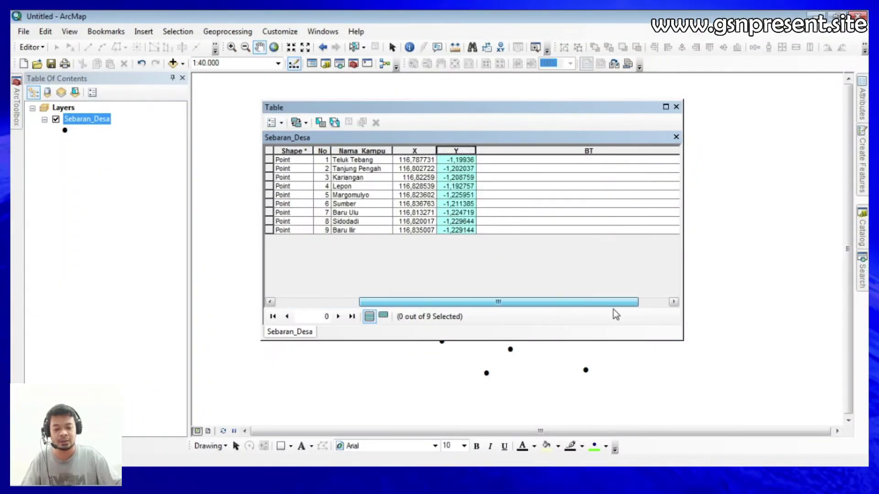
left_click_drag(660, 151, 579, 151)
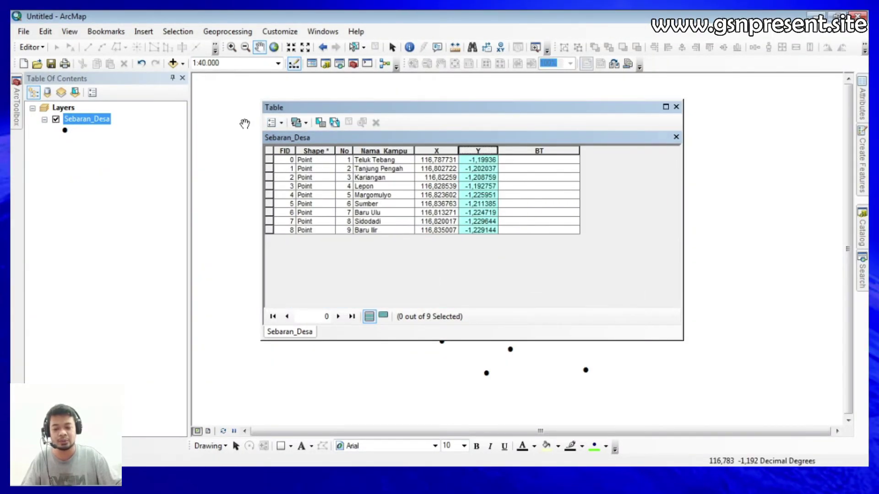
- Add a text field named LS with length 50 to the Sebaran_Desa attribute table and narrow its column
left_click(273, 122)
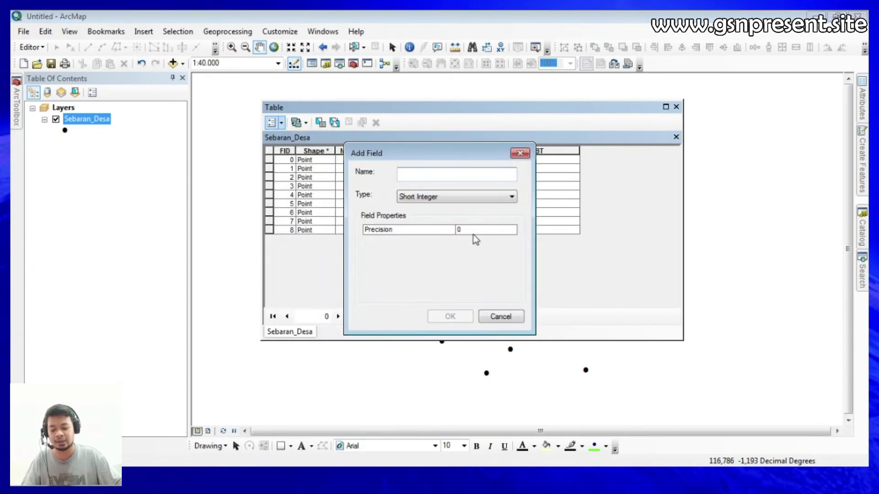
type("LS")
left_click(485, 197)
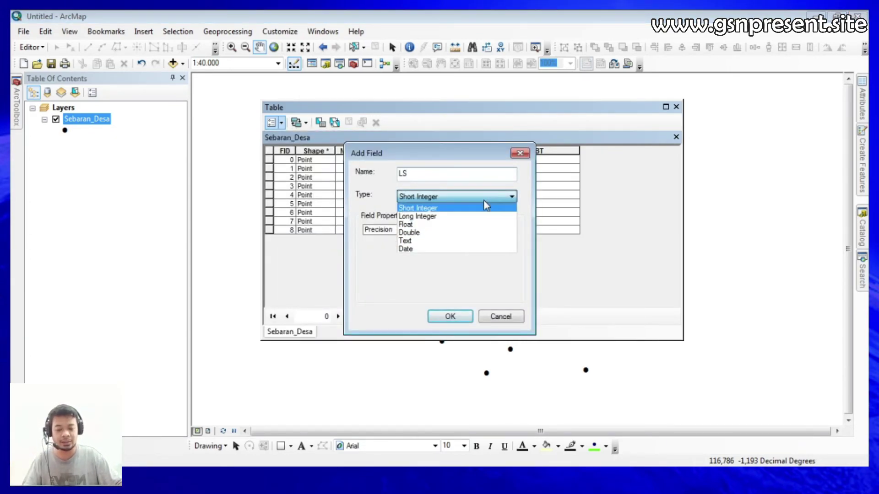
left_click(455, 241)
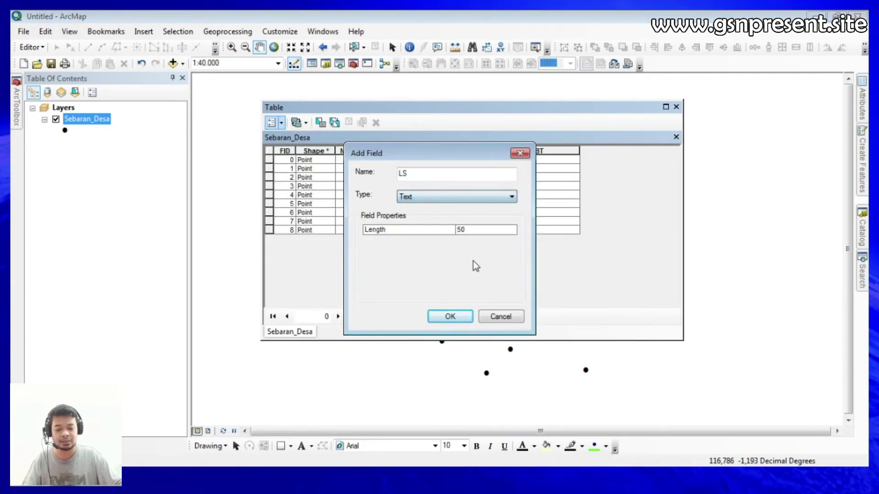
left_click(454, 317)
left_click_drag(440, 302, 501, 302)
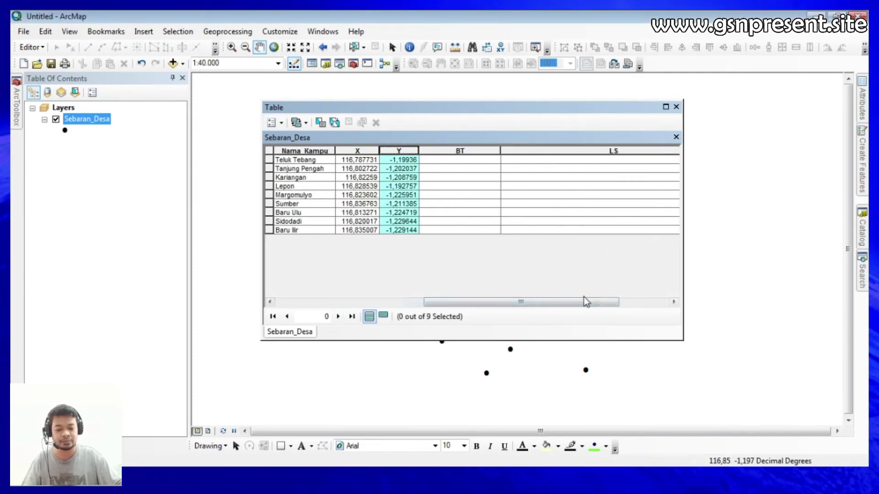
left_click_drag(585, 302, 655, 305)
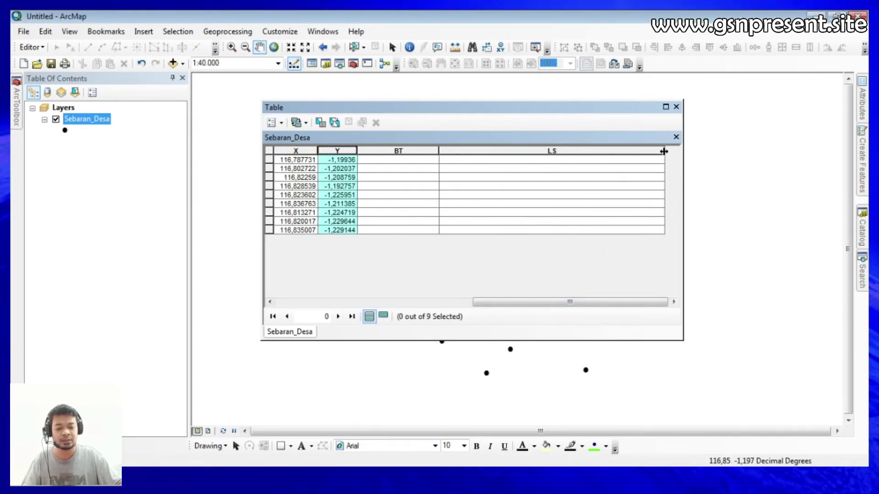
left_click_drag(664, 151, 558, 150)
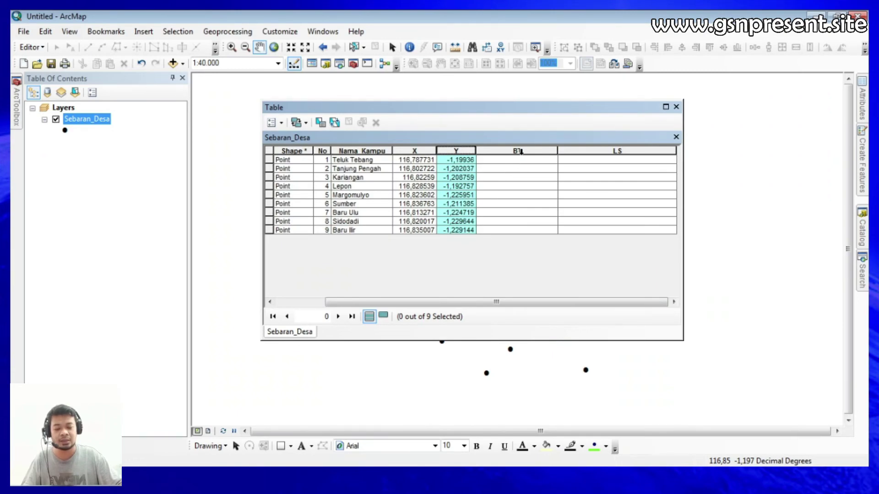
- Calculate the BT field's geometry as the X Coordinate of Point in Degrees Minutes Seconds with the W|E suffix, using the data source's coordinate system
left_click(521, 151)
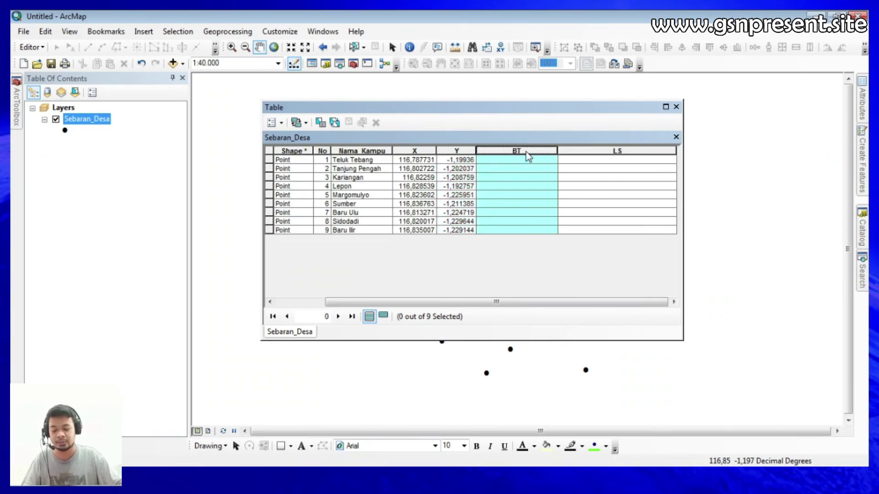
right_click(527, 154)
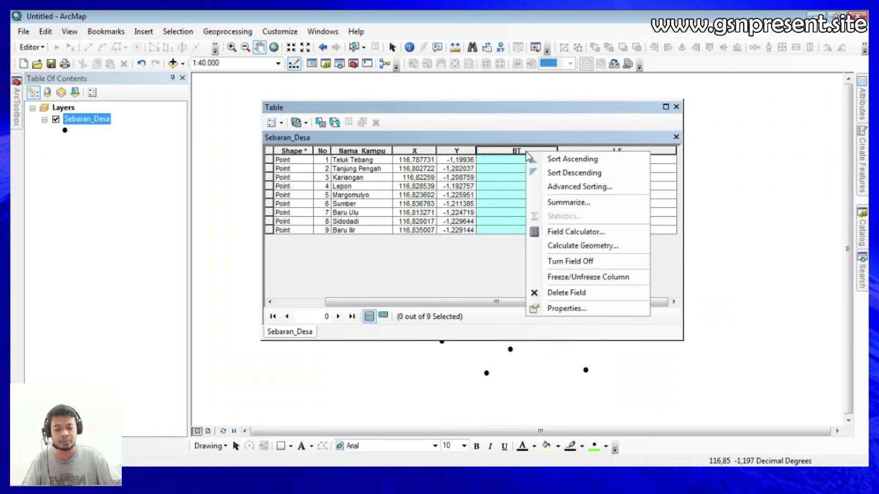
left_click(589, 248)
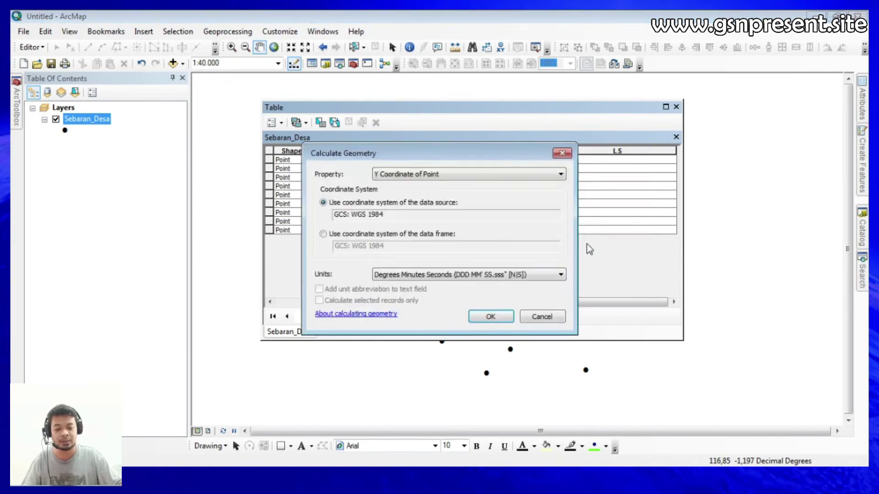
left_click(392, 177)
left_click(413, 187)
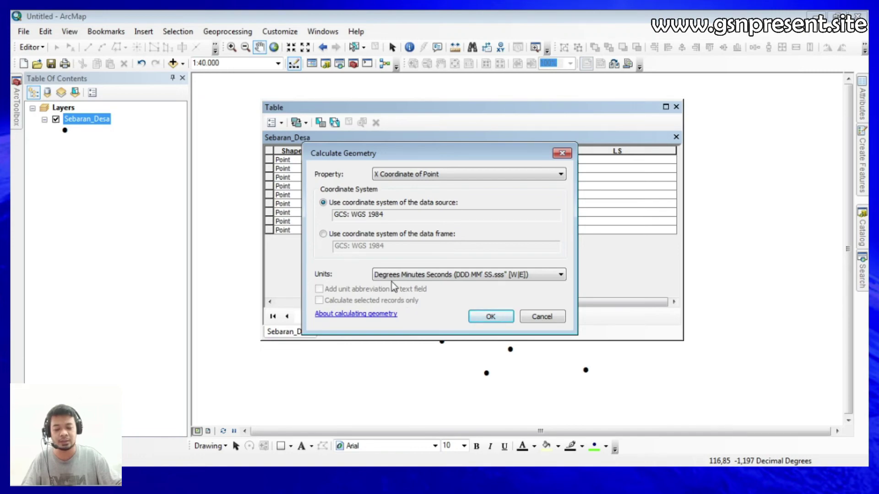
left_click(490, 318)
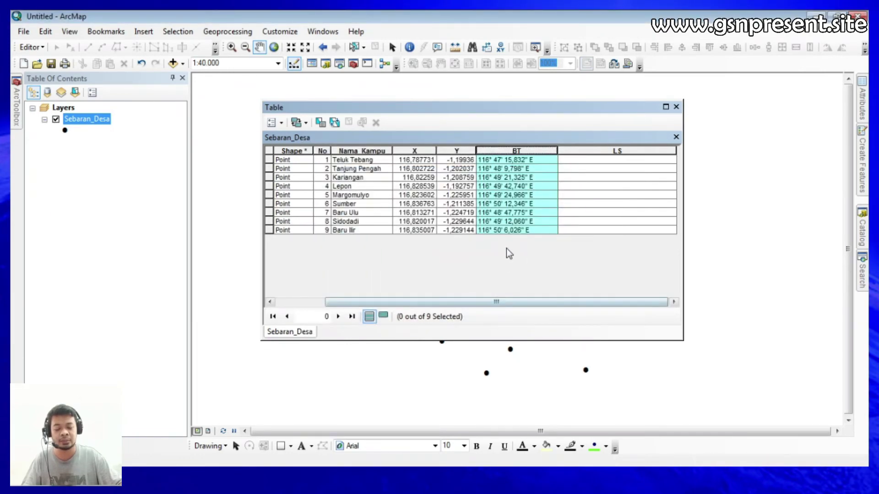
left_click(510, 179)
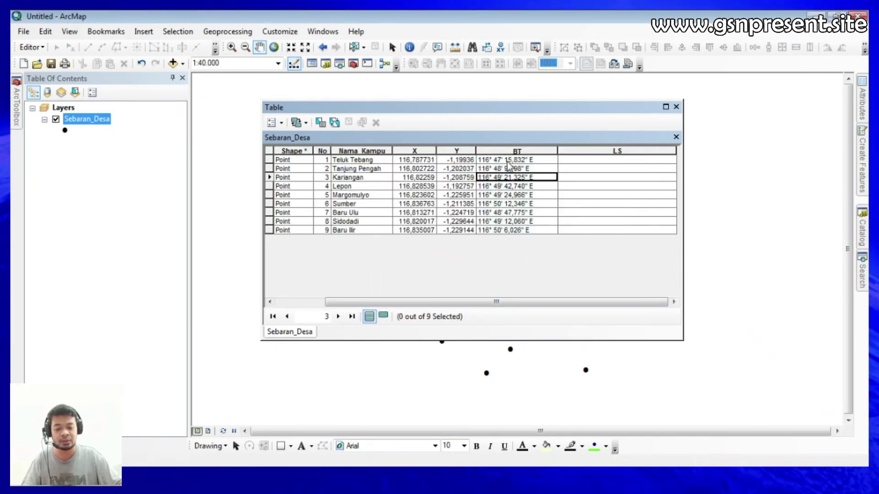
left_click(513, 160)
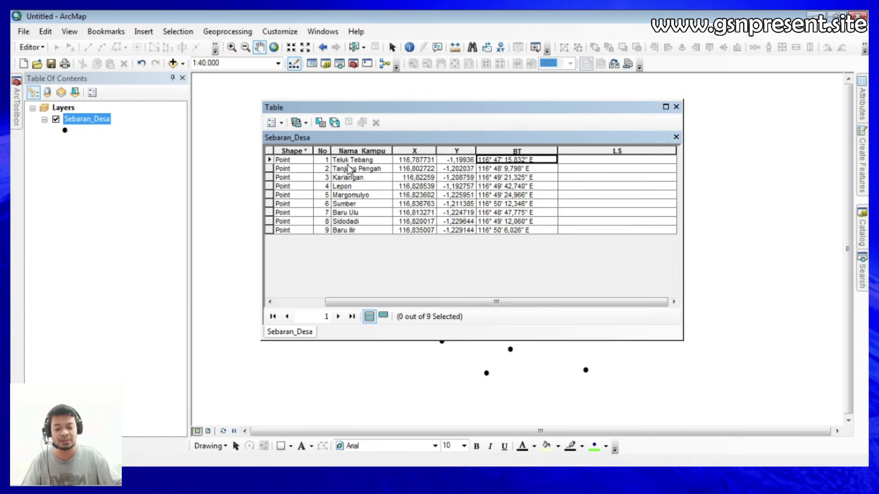
- Calculate the LS field's geometry as the Y Coordinate of Point in Degrees Minutes Seconds with the N|S suffix, and close the attribute table
left_click(627, 151)
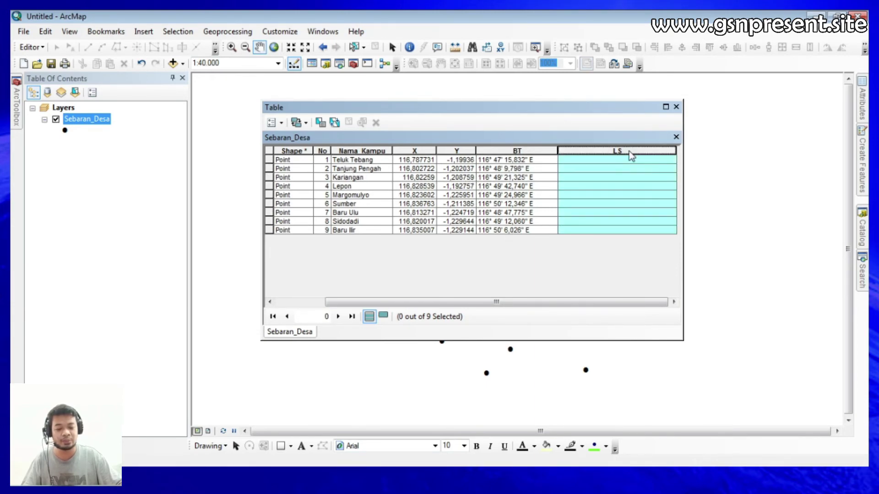
right_click(628, 151)
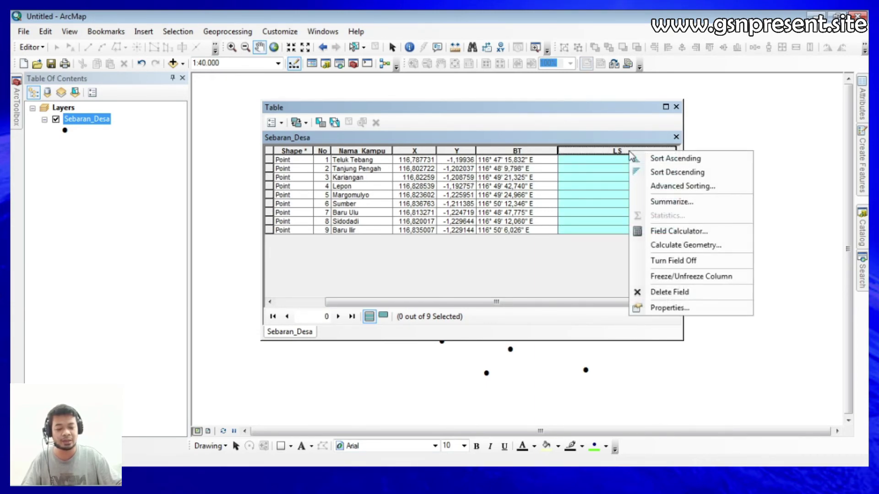
left_click(691, 248)
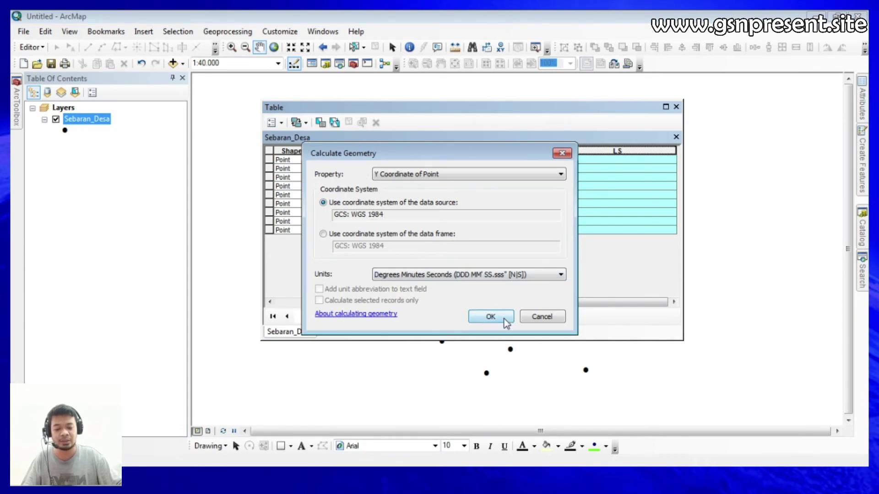
left_click(490, 316)
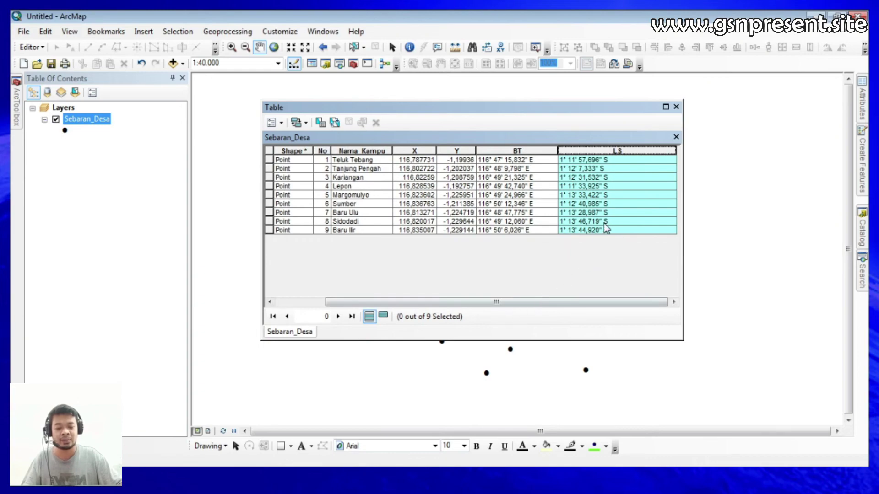
left_click(610, 188)
left_click(515, 160)
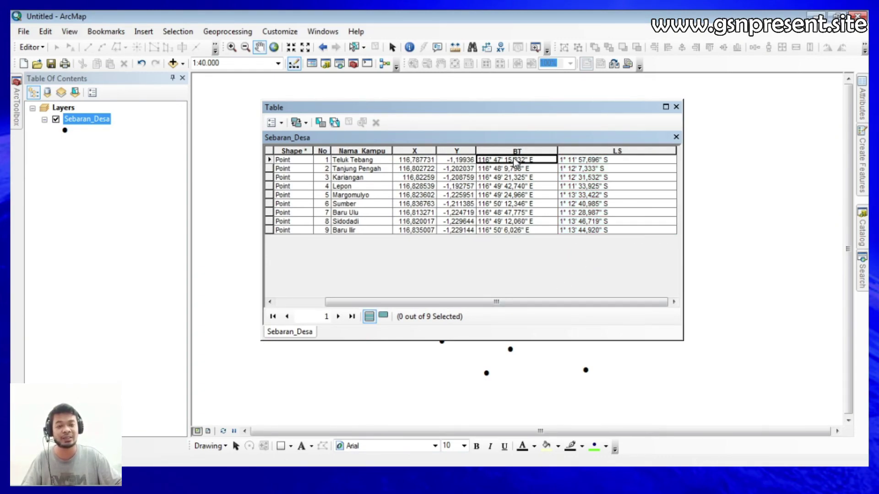
left_click(385, 186)
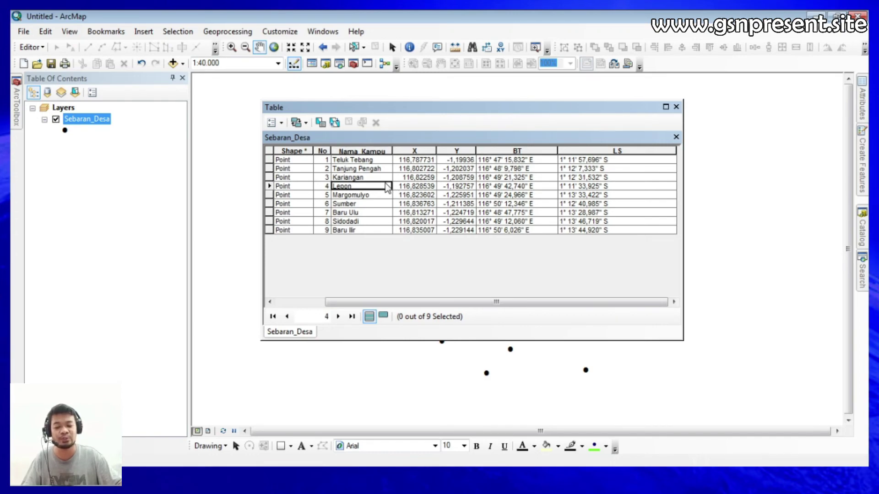
left_click(676, 108)
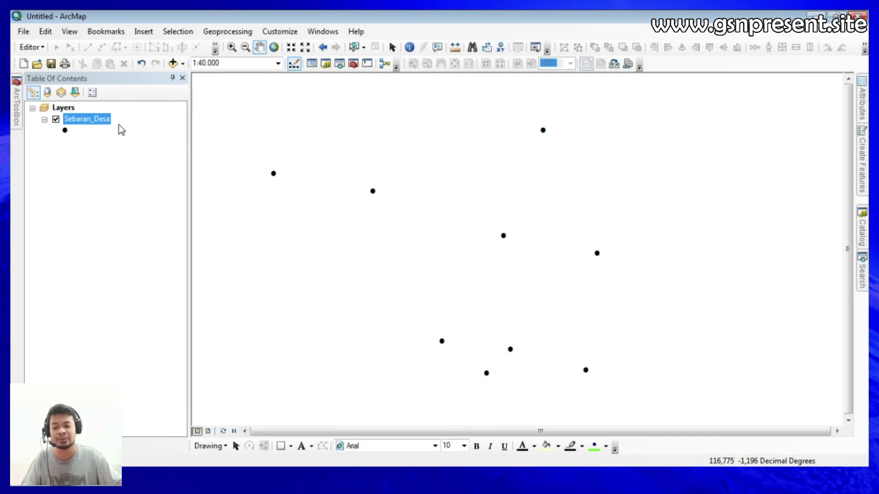
- Label the Sebaran_Desa points on the map with their village names
right_click(108, 120)
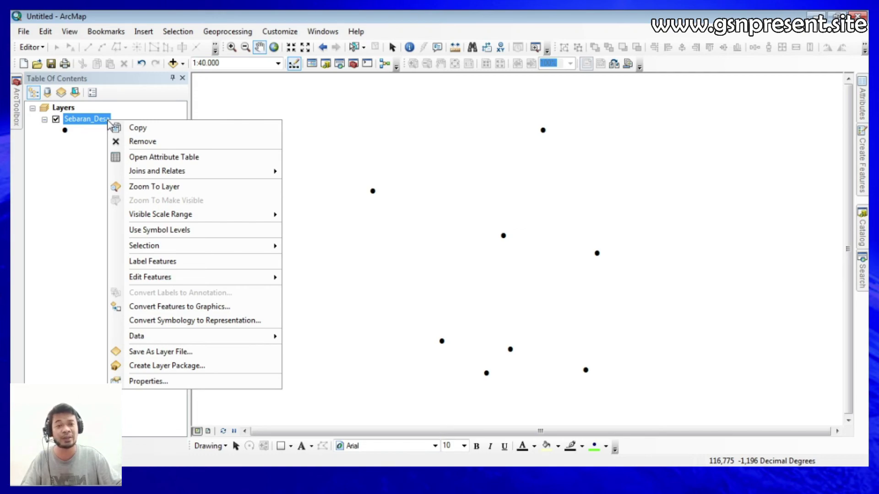
left_click(210, 261)
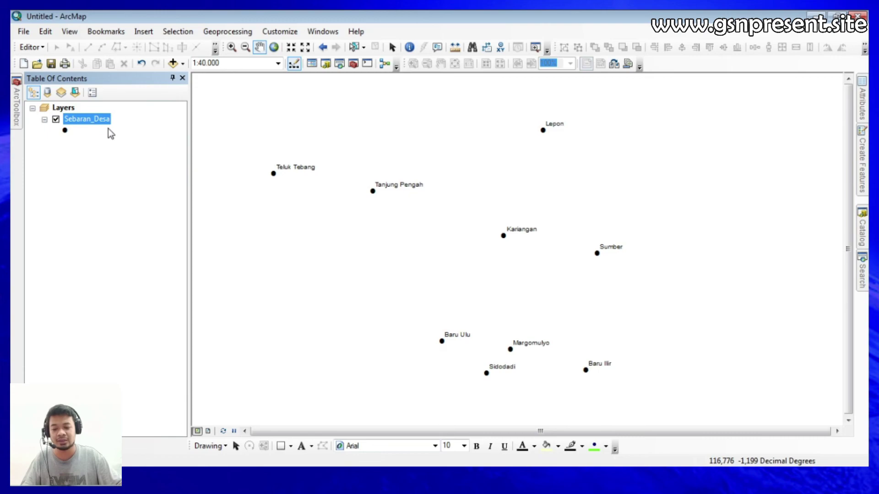
left_click_drag(401, 255, 398, 243)
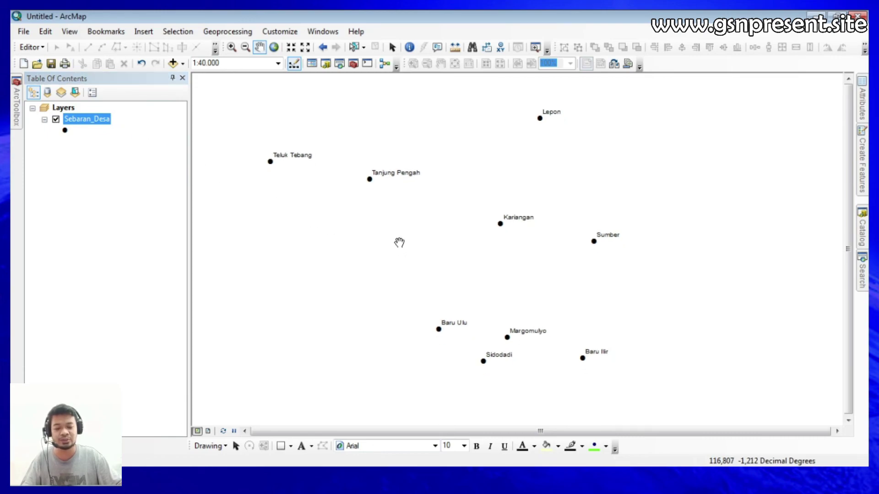